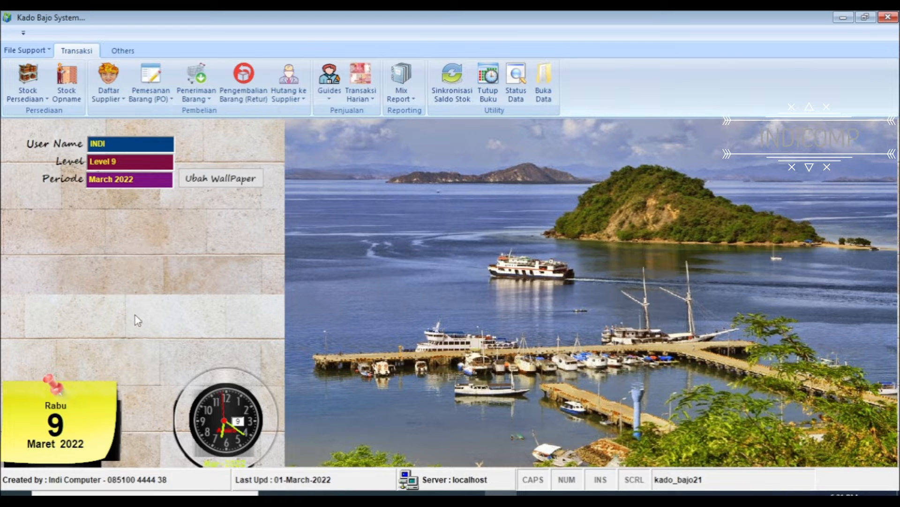
Open the PO - Beli Putus purchase order list and display the orders for period 03 Maret 2022
{"action": "left_click", "coordinate": [172, 100]}
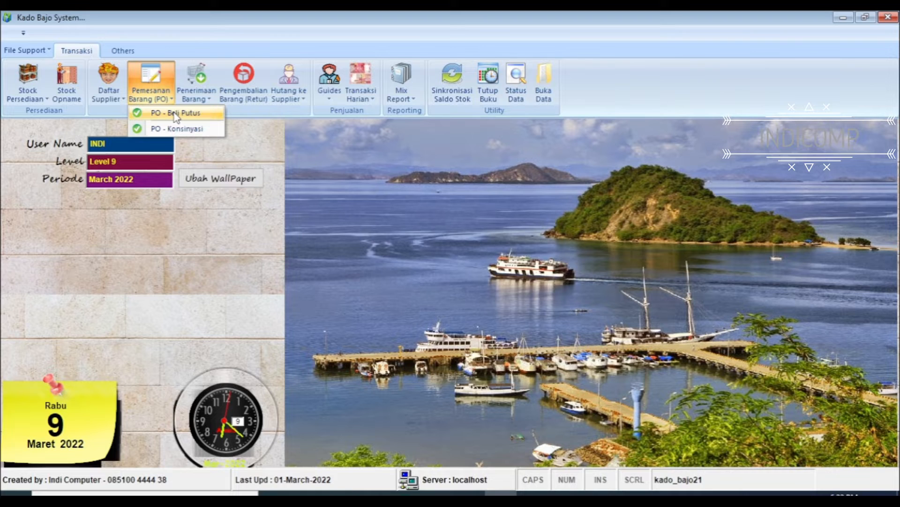
{"action": "left_click", "coordinate": [174, 115]}
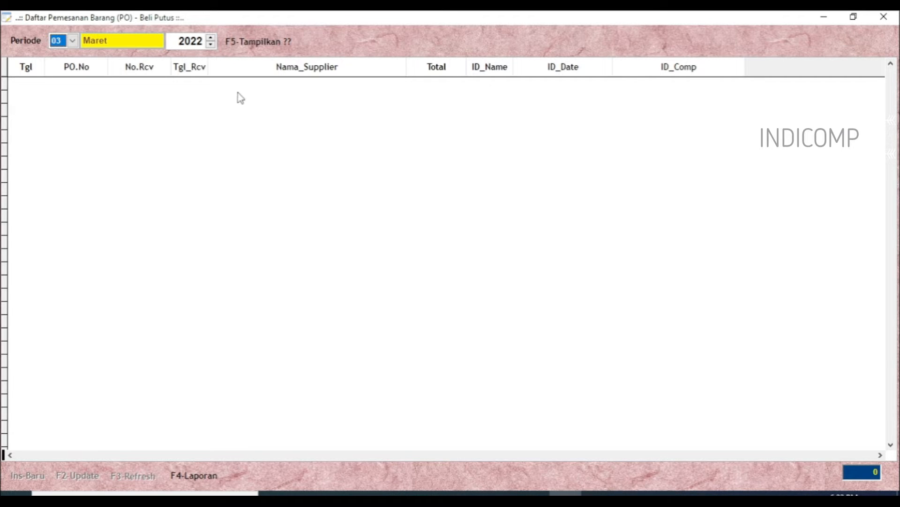
{"action": "left_click", "coordinate": [255, 44]}
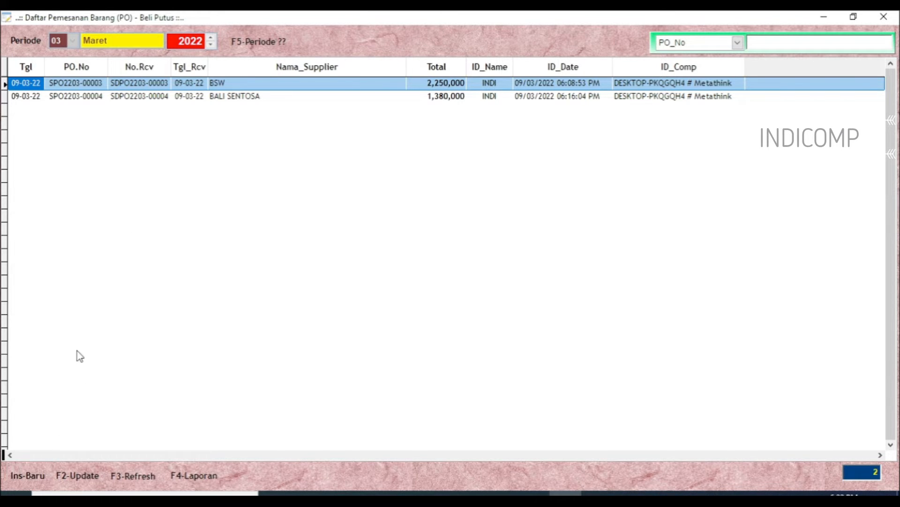
{"action": "left_click", "coordinate": [29, 475]}
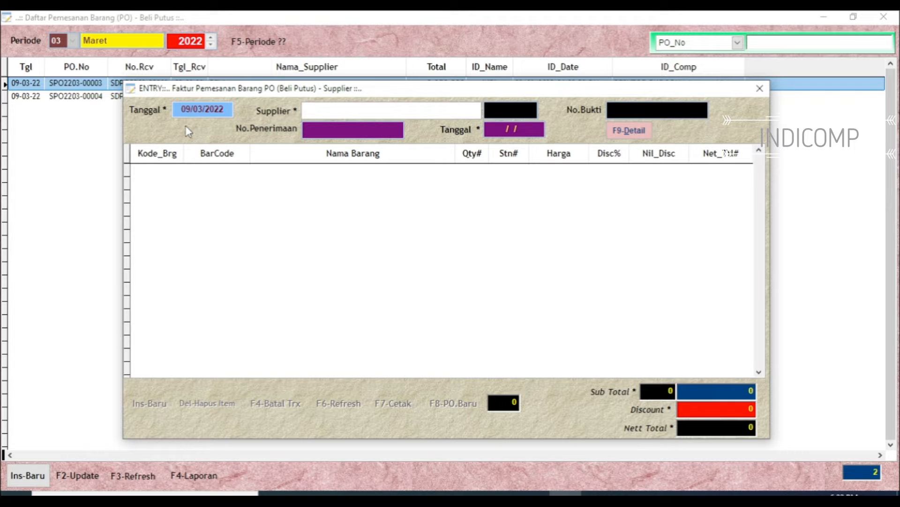
{"action": "key", "text": "Return"}
{"action": "key", "text": "Return"}
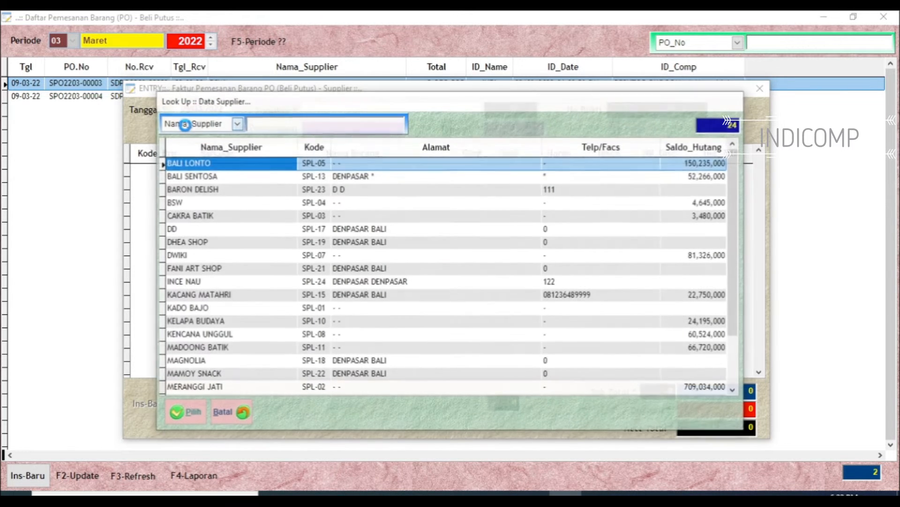
{"action": "key", "text": "Down"}
{"action": "key", "text": "Down"}
{"action": "key", "text": "Down"}
{"action": "key", "text": "Down"}
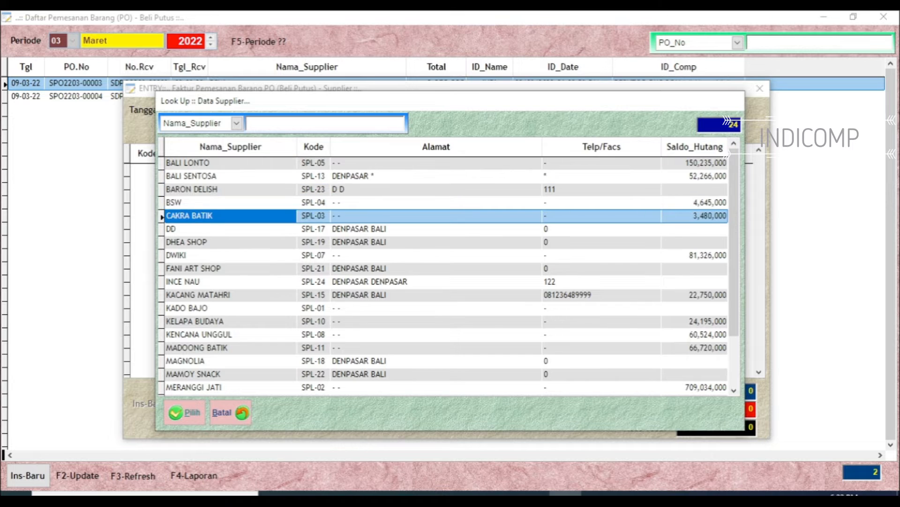
{"action": "key", "text": "Down"}
{"action": "key", "text": "Down"}
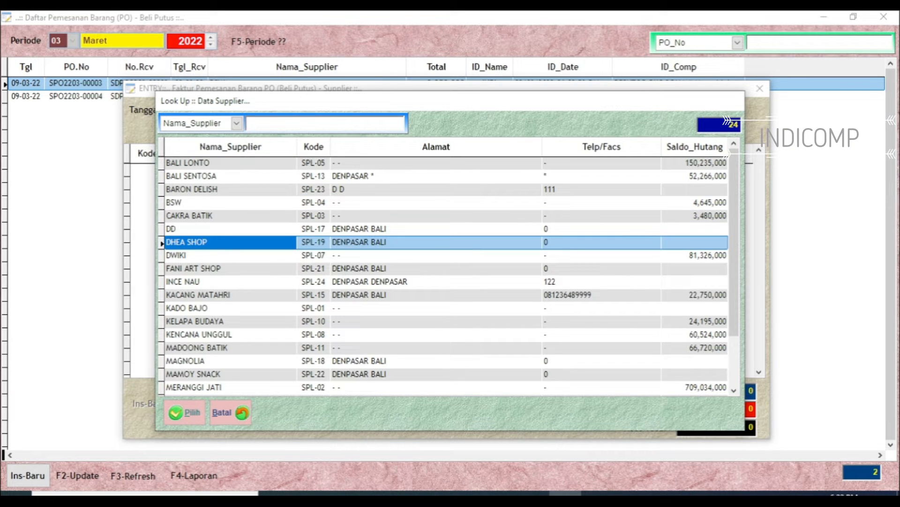
{"action": "key", "text": "Down"}
{"action": "key", "text": "Down"}
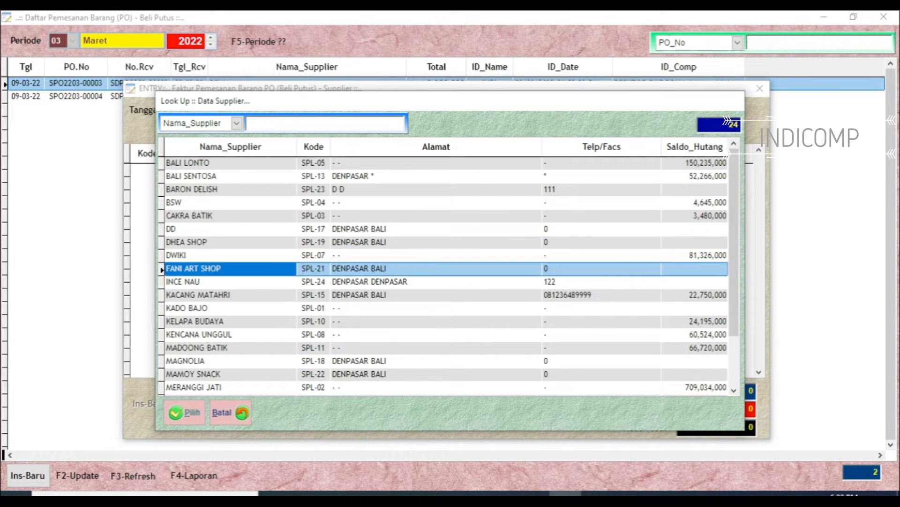
{"action": "key", "text": "Down"}
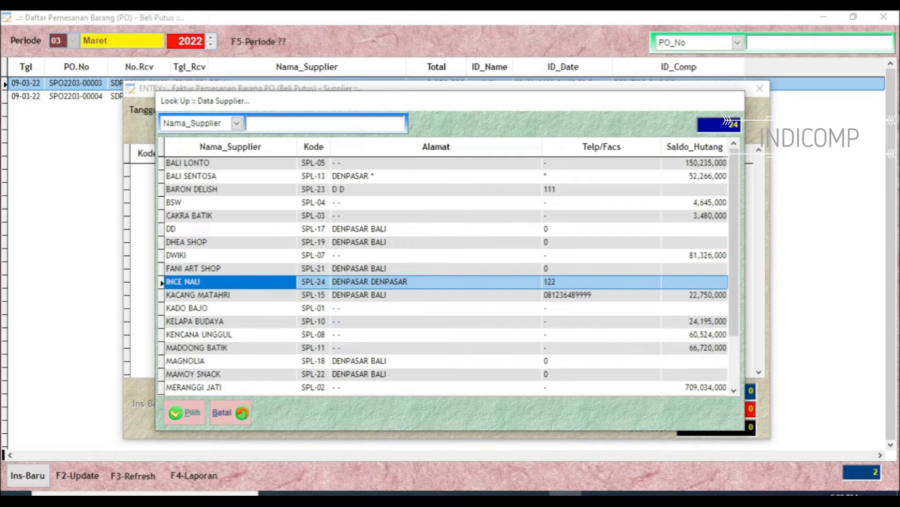
{"action": "key", "text": "Return"}
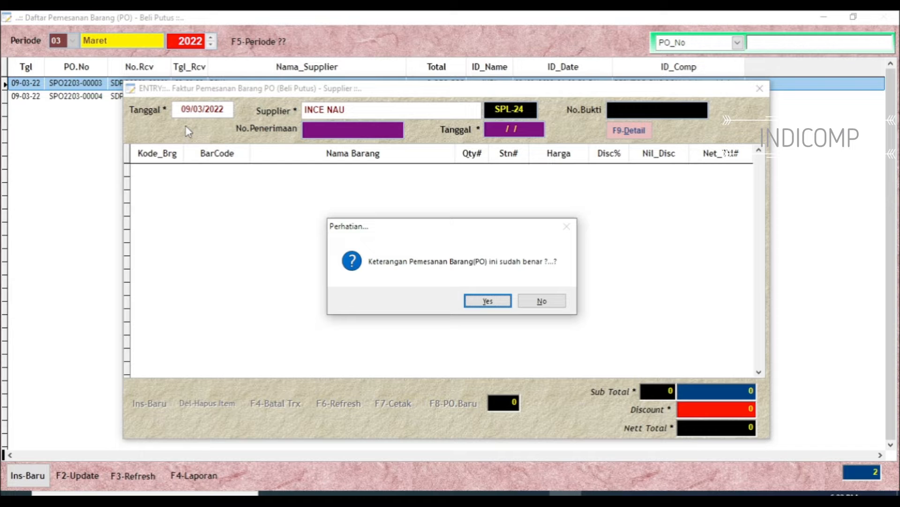
{"action": "key", "text": "Return"}
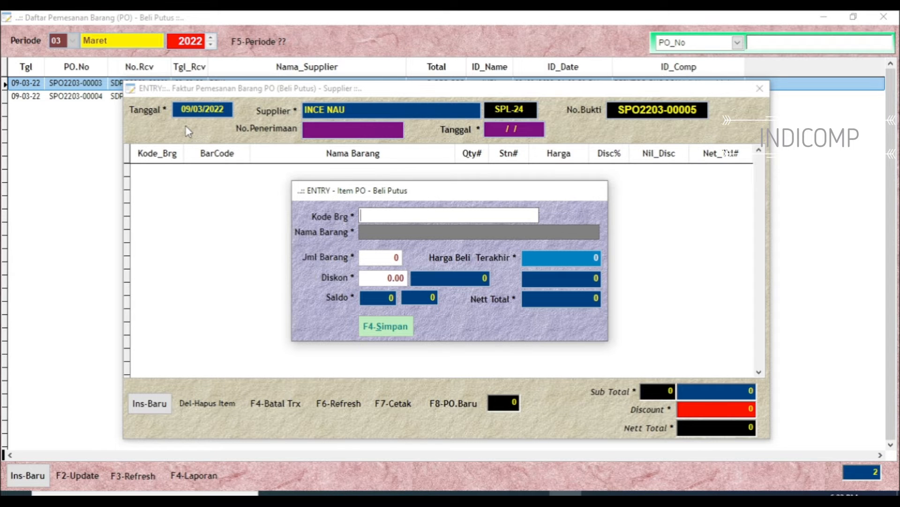
Add item SAMBAL CUMI to the purchase order with a quantity of 12 and no discount
{"action": "key", "text": "Return"}
{"action": "key", "text": "Return"}
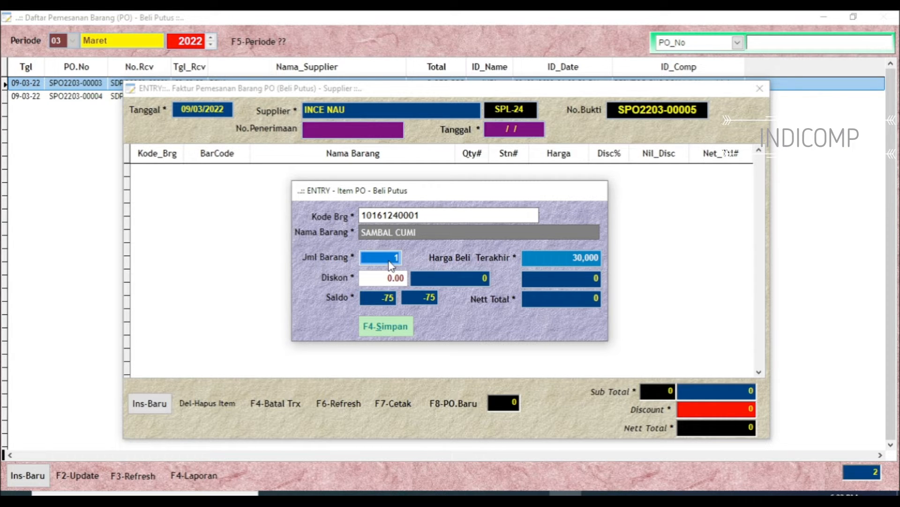
{"action": "type", "text": "12"}
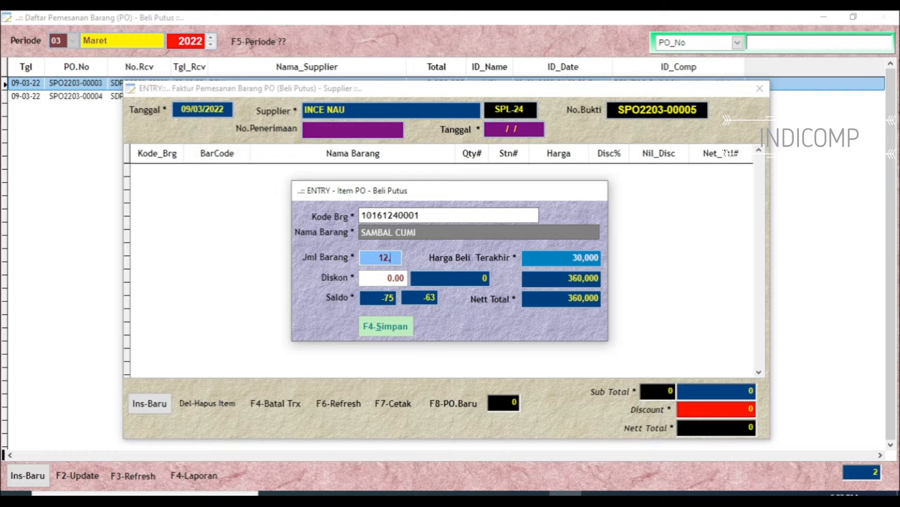
{"action": "key", "text": "Return"}
{"action": "key", "text": "Return"}
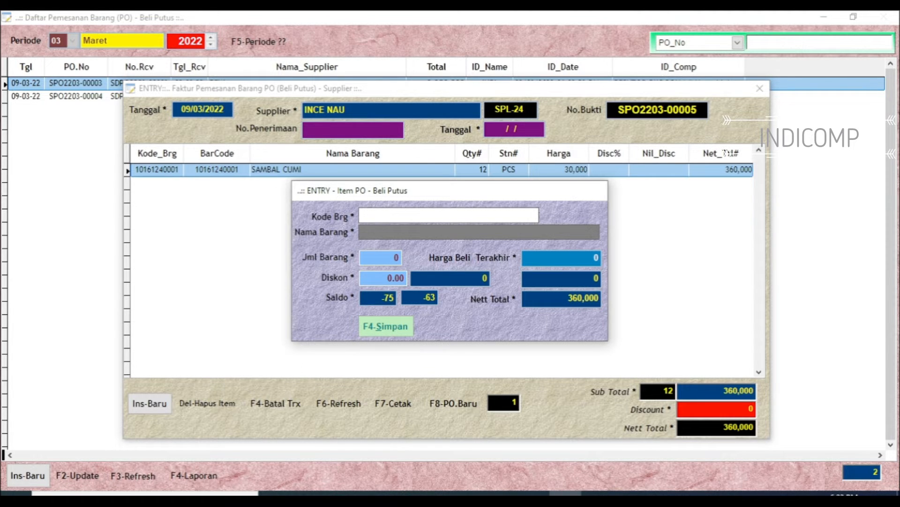
Add item SAMBAL TERI to the purchase order with a quantity of 10 and no discount
{"action": "key", "text": "Return"}
{"action": "key", "text": "Down"}
{"action": "key", "text": "Return"}
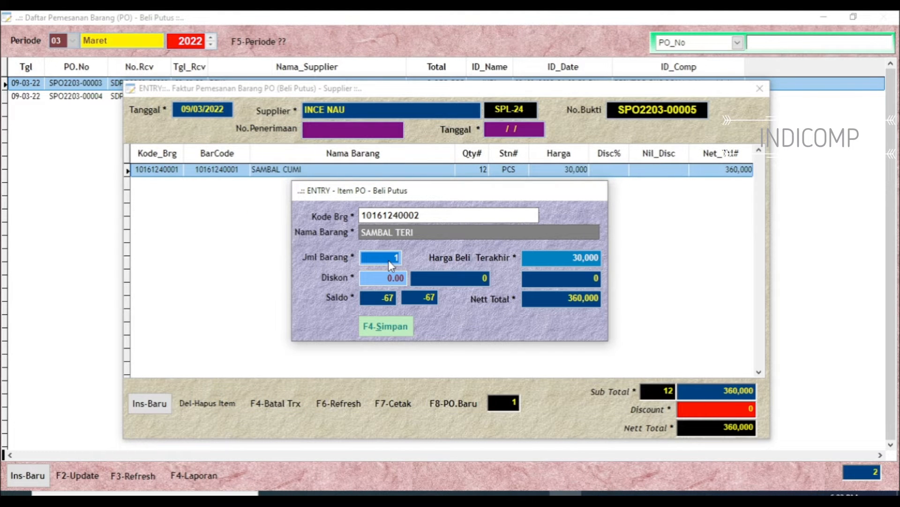
{"action": "type", "text": "10"}
{"action": "key", "text": "Return"}
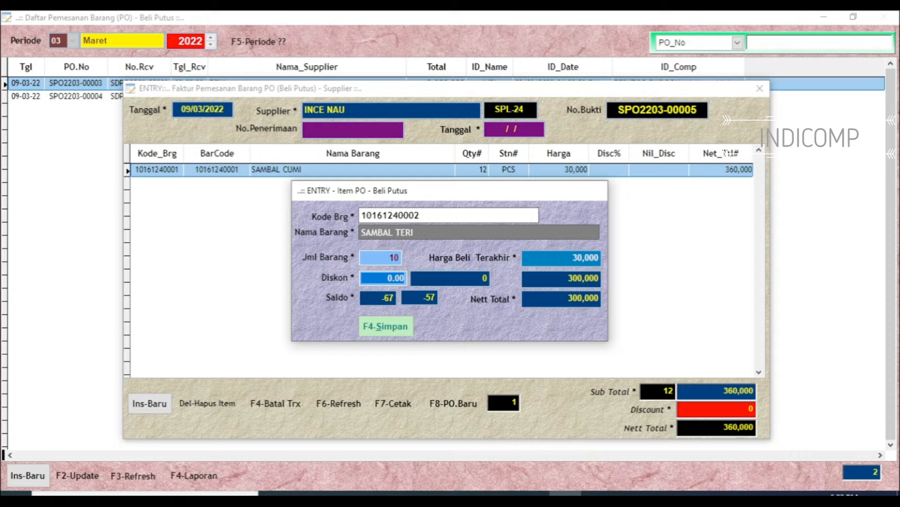
{"action": "key", "text": "Return"}
Add item SAMBAL AMBAREH to the purchase order with a quantity of 10 and save it
{"action": "key", "text": "Return"}
{"action": "key", "text": "Down"}
{"action": "key", "text": "Down"}
{"action": "key", "text": "Down"}
{"action": "key", "text": "Return"}
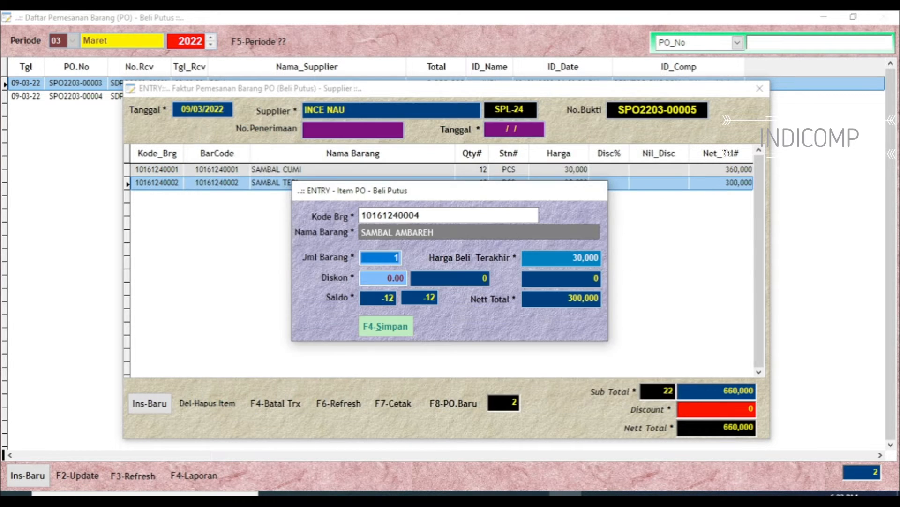
{"action": "key", "text": "Return"}
{"action": "left_click", "coordinate": [396, 261]}
{"action": "type", "text": "0"}
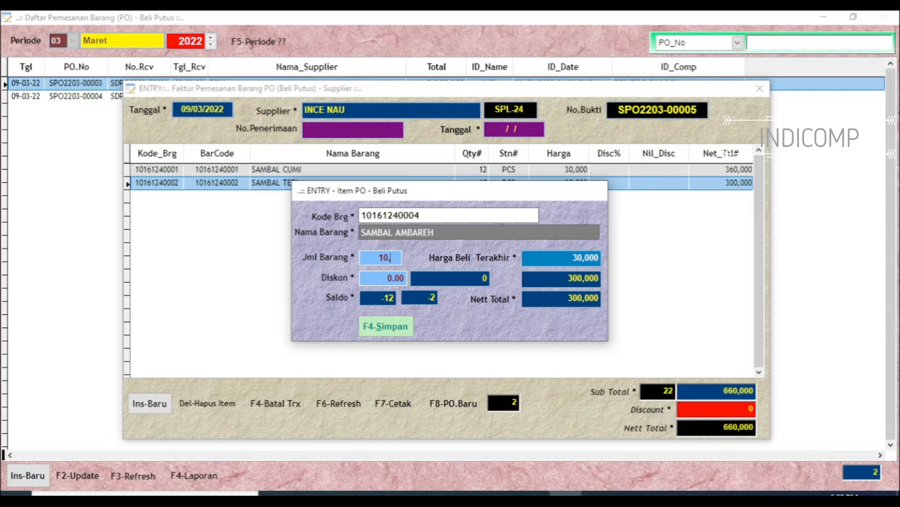
{"action": "key", "text": "Return"}
{"action": "key", "text": "F4"}
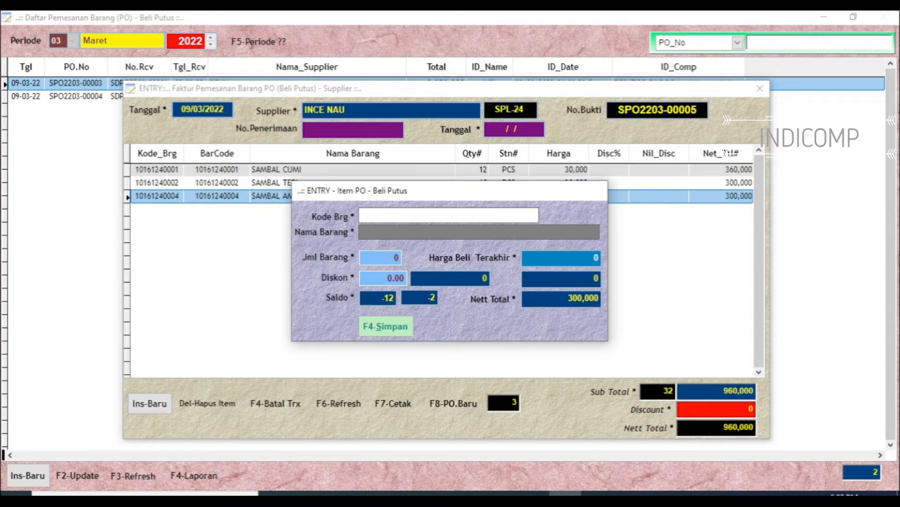
Add item sambal terasi to the purchase order with a quantity of 12 and finish the item entry
{"action": "key", "text": "Return"}
{"action": "key", "text": "Down"}
{"action": "key", "text": "Down"}
{"action": "key", "text": "Down"}
{"action": "key", "text": "Down"}
{"action": "key", "text": "Down"}
{"action": "key", "text": "Down"}
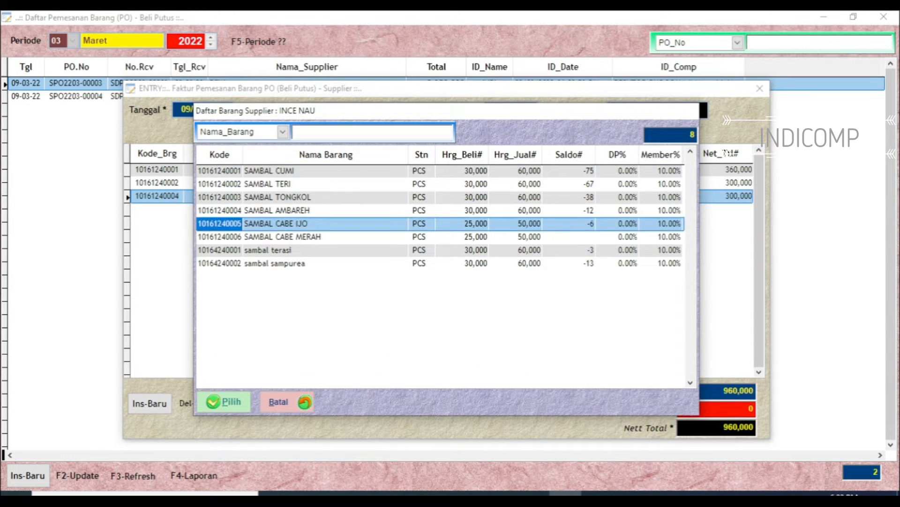
{"action": "key", "text": "Return"}
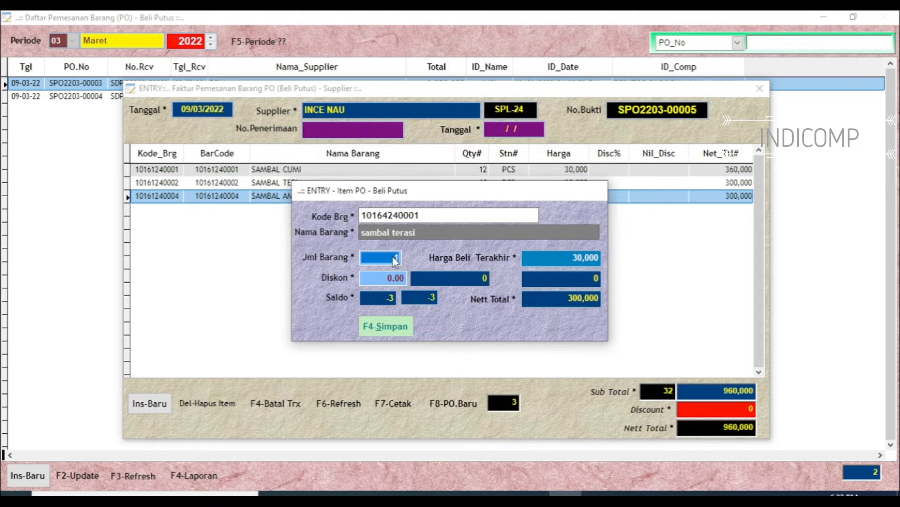
{"action": "key", "text": "Return"}
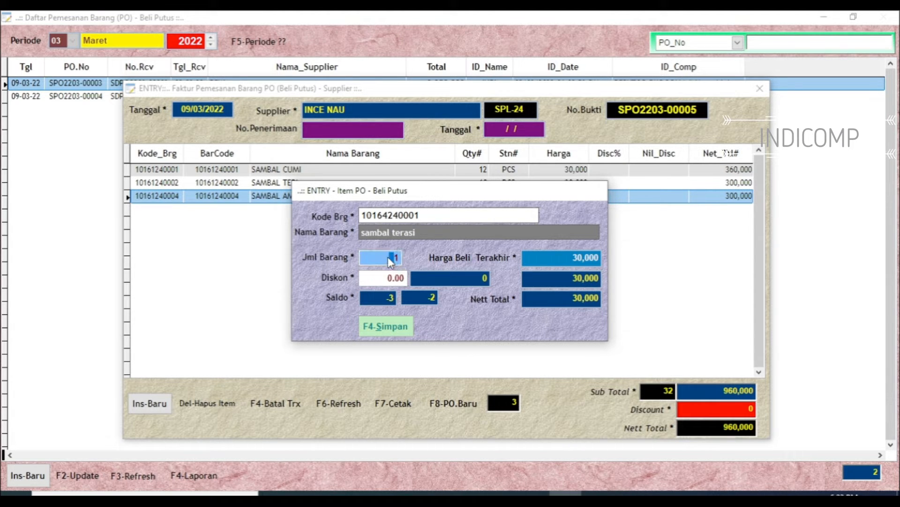
{"action": "left_click", "coordinate": [388, 258]}
{"action": "type", "text": "12"}
{"action": "key", "text": "Return"}
{"action": "key", "text": "Return"}
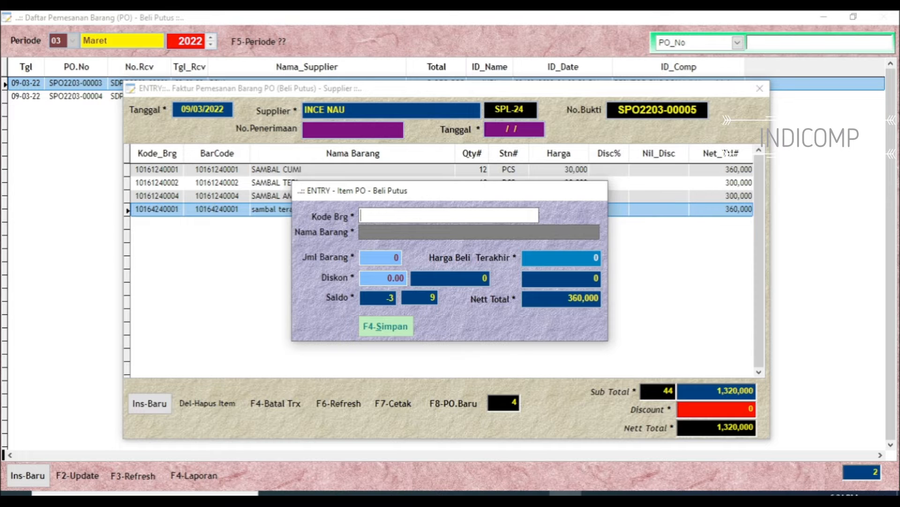
{"action": "key", "text": "Escape"}
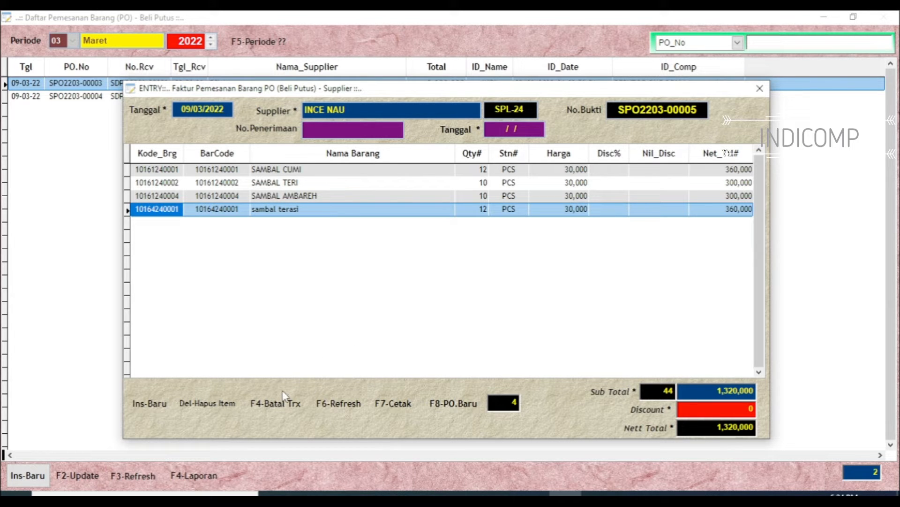
Review the purchase order's print preview in an enlarged report window, and close the report, the order and the order list
{"action": "left_click", "coordinate": [393, 406]}
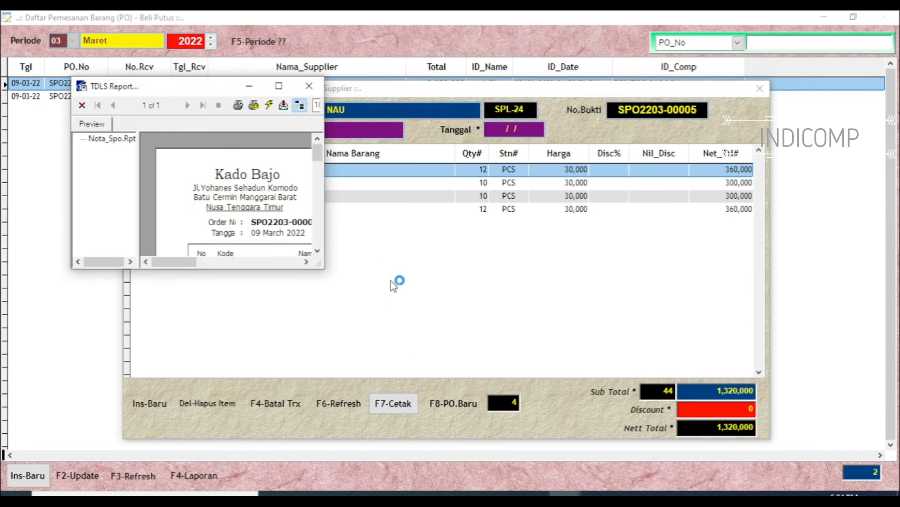
{"action": "mouse_move", "coordinate": [322, 266]}
{"action": "left_mouse_down"}
{"action": "mouse_move", "coordinate": [669, 350]}
{"action": "mouse_move", "coordinate": [713, 374]}
{"action": "left_mouse_up"}
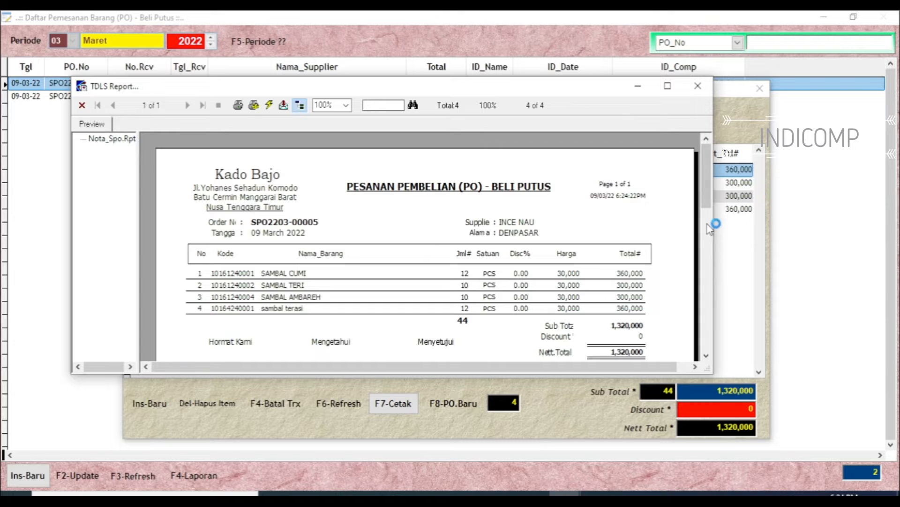
{"action": "scroll", "coordinate": [713, 222], "scroll_direction": "down", "scroll_amount": 4}
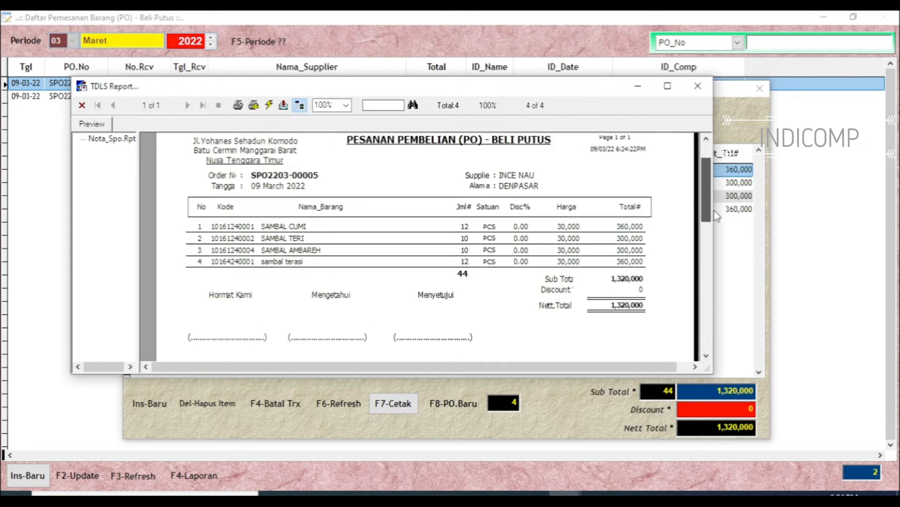
{"action": "scroll", "coordinate": [717, 213], "scroll_direction": "up", "scroll_amount": 2}
{"action": "scroll", "coordinate": [719, 211], "scroll_direction": "down", "scroll_amount": 1}
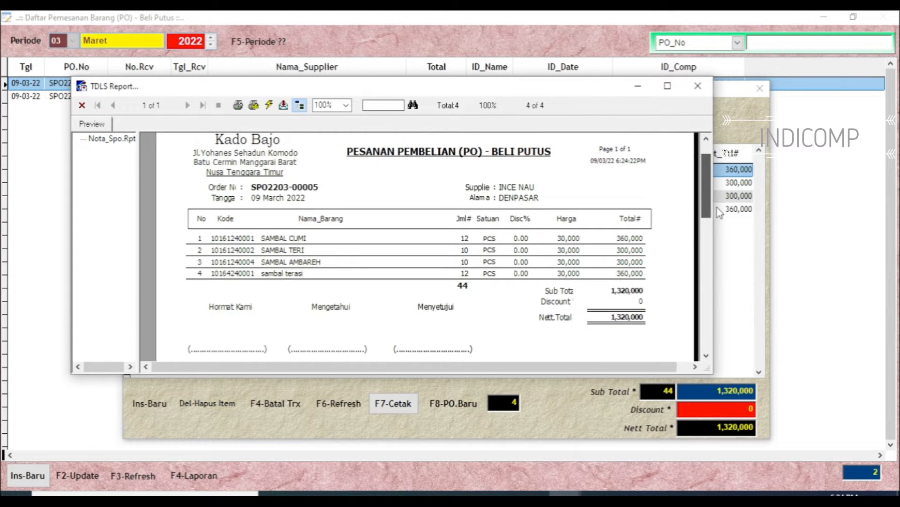
{"action": "scroll", "coordinate": [720, 211], "scroll_direction": "up", "scroll_amount": 1}
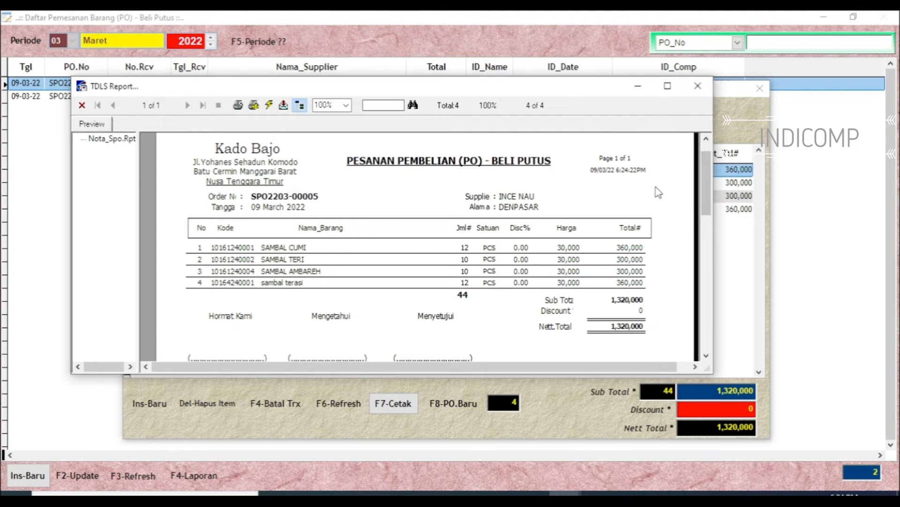
{"action": "left_click", "coordinate": [698, 89]}
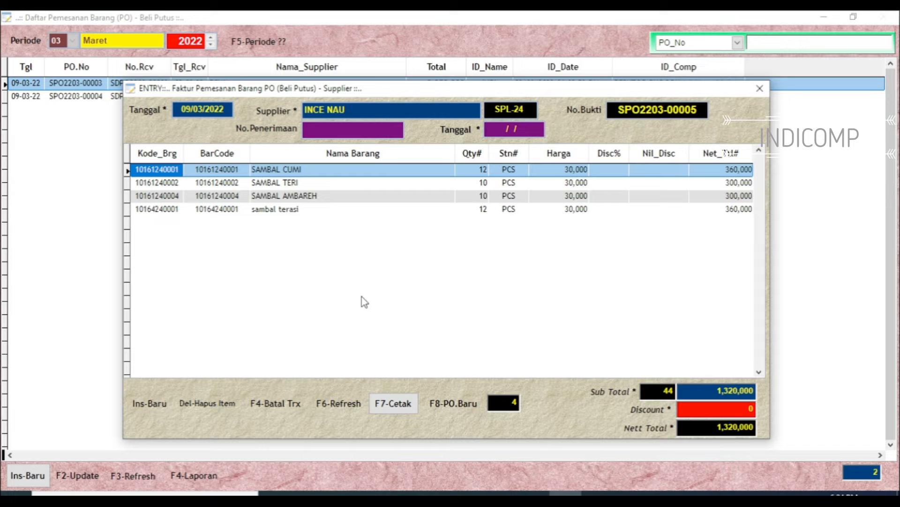
{"action": "key", "text": "Escape"}
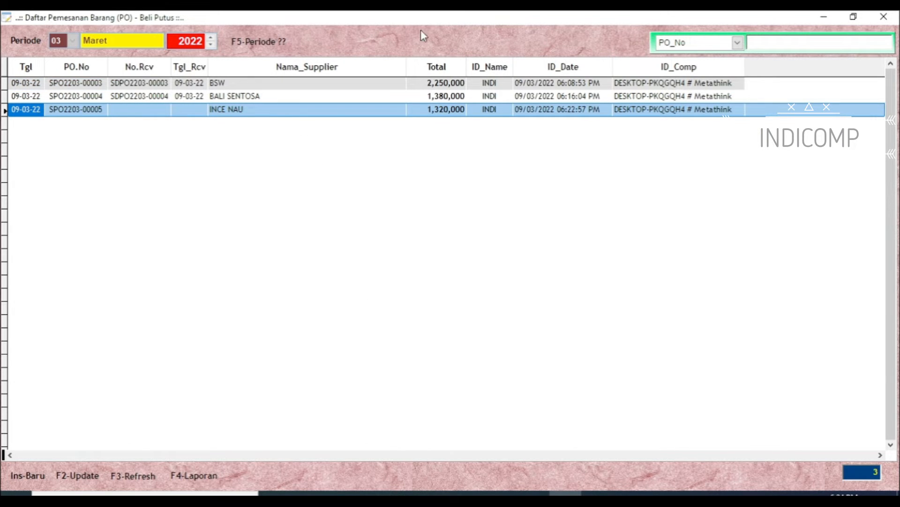
{"action": "left_click", "coordinate": [881, 18]}
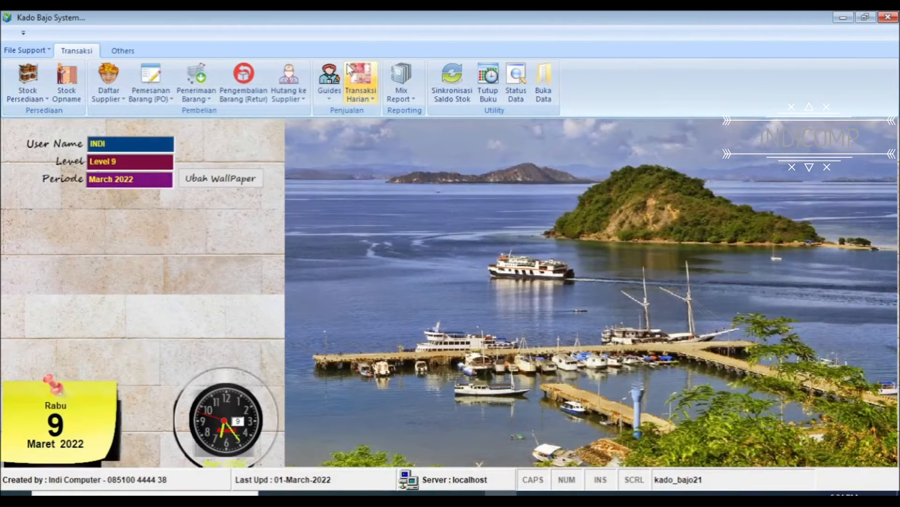
Open the Beli Putus Dengan PO (SDPO) goods receipt list and display the receipts for period 03 Maret 2022
{"action": "left_click", "coordinate": [210, 99]}
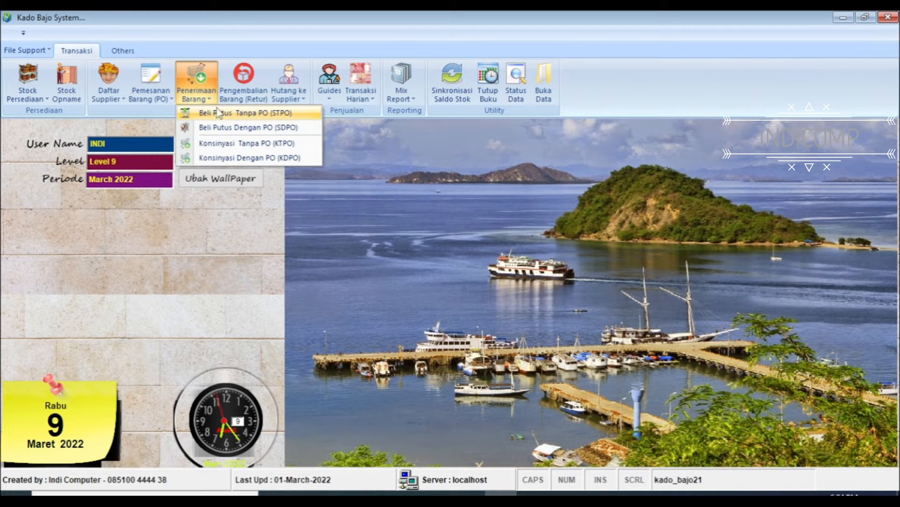
{"action": "left_click", "coordinate": [254, 128]}
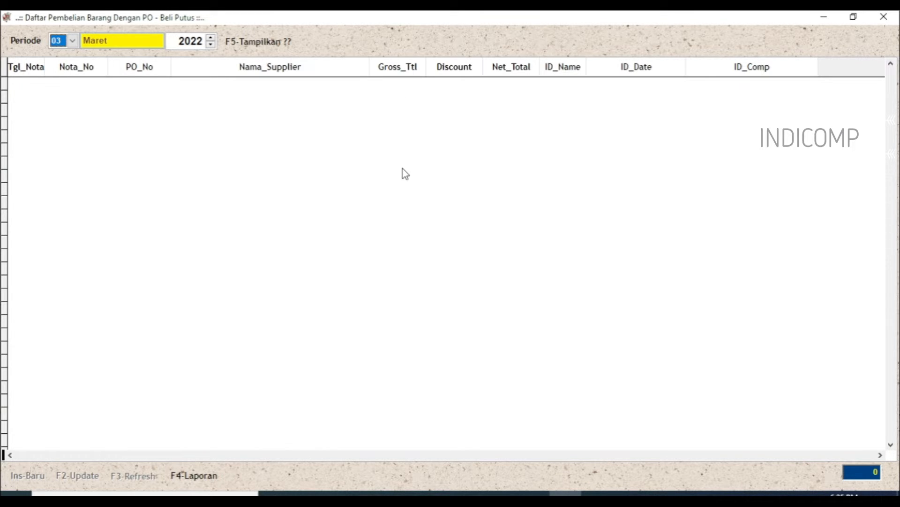
{"action": "left_click", "coordinate": [258, 45]}
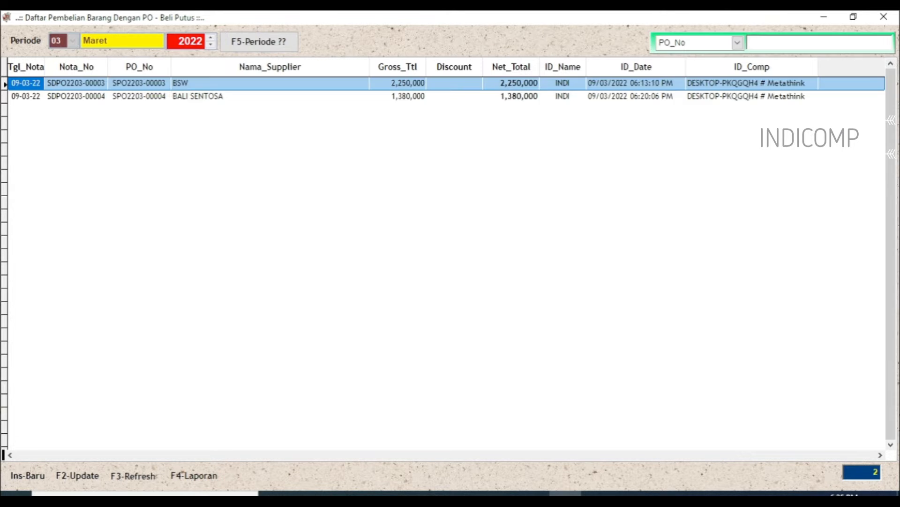
{"action": "left_click", "coordinate": [222, 96]}
{"action": "left_click", "coordinate": [218, 84]}
{"action": "left_click", "coordinate": [218, 96]}
{"action": "left_click", "coordinate": [222, 83]}
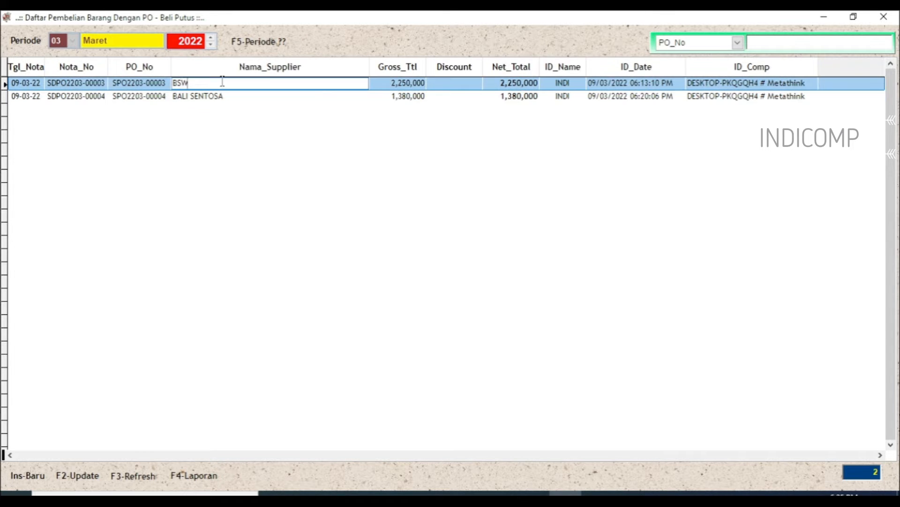
{"action": "left_click", "coordinate": [222, 96]}
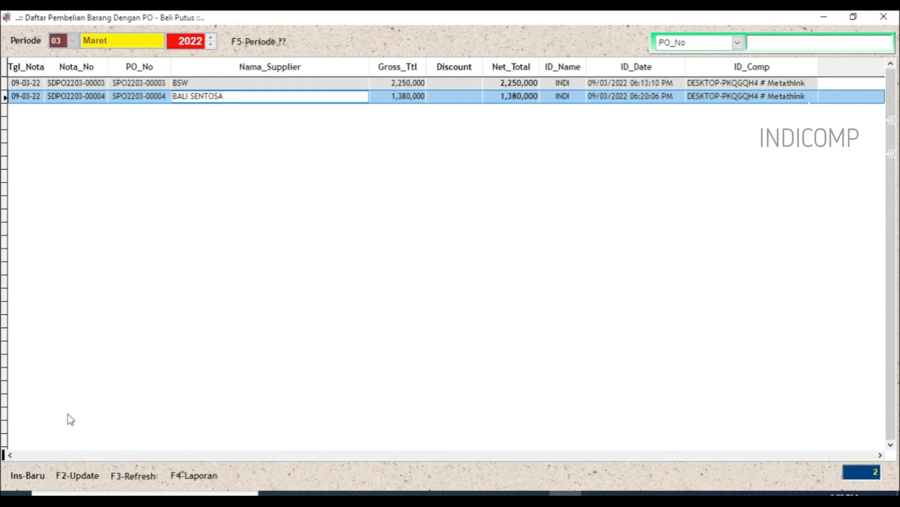
{"action": "left_click", "coordinate": [25, 476]}
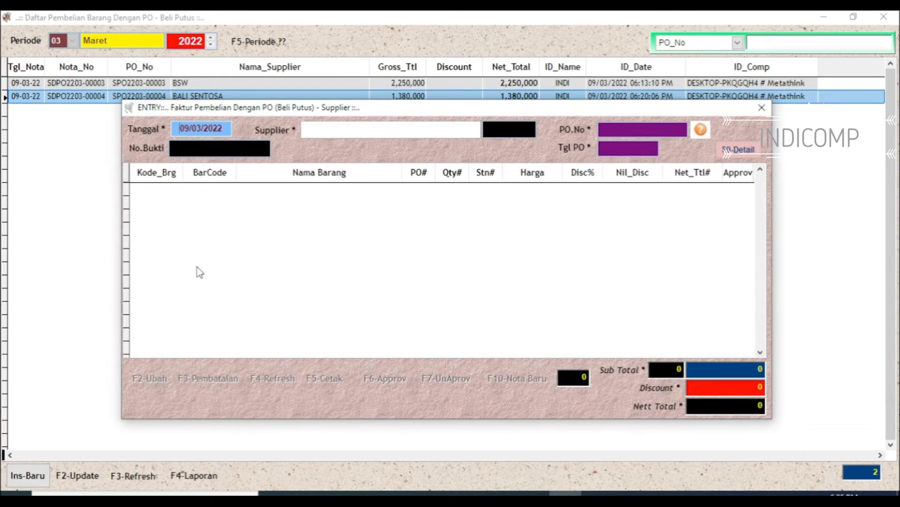
{"action": "key", "text": "Return"}
{"action": "key", "text": "Return"}
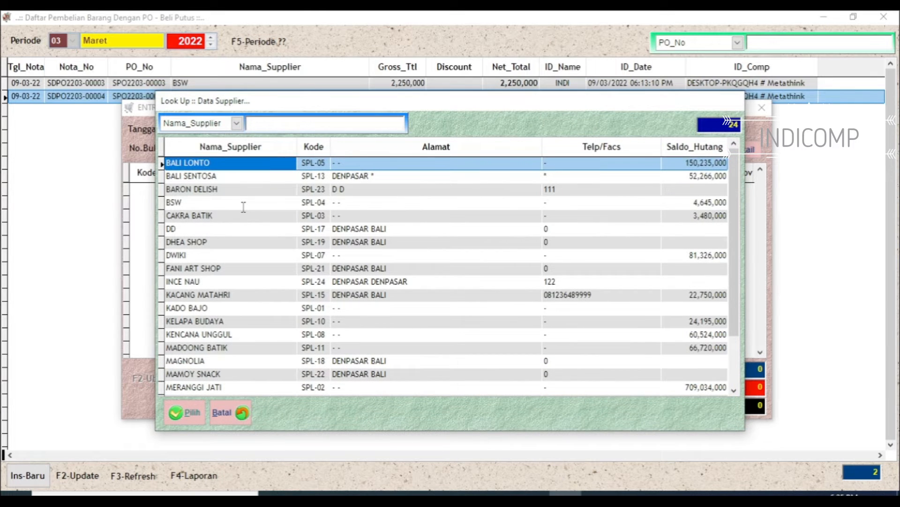
{"action": "key", "text": "Down"}
{"action": "key", "text": "Down"}
{"action": "key", "text": "Down"}
{"action": "key", "text": "Down"}
{"action": "key", "text": "Down"}
{"action": "key", "text": "Down"}
{"action": "key", "text": "Down"}
{"action": "key", "text": "Down"}
{"action": "key", "text": "Down"}
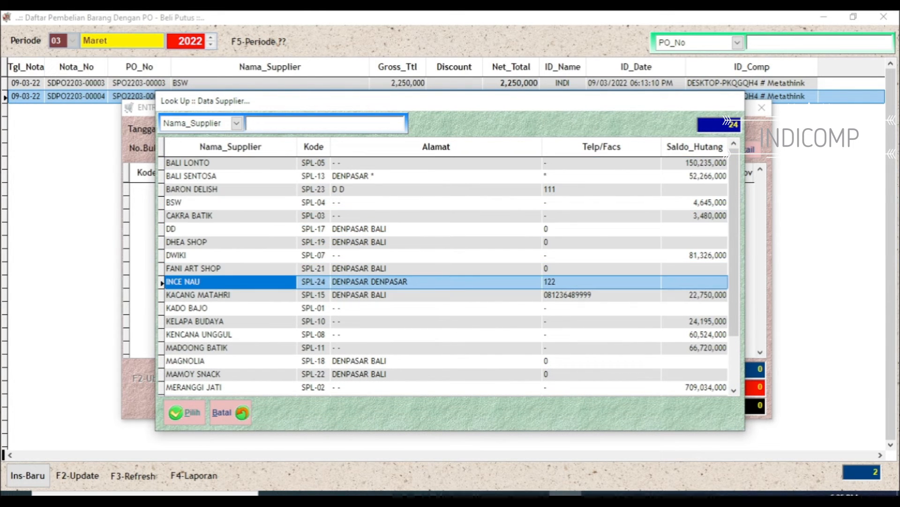
{"action": "key", "text": "Return"}
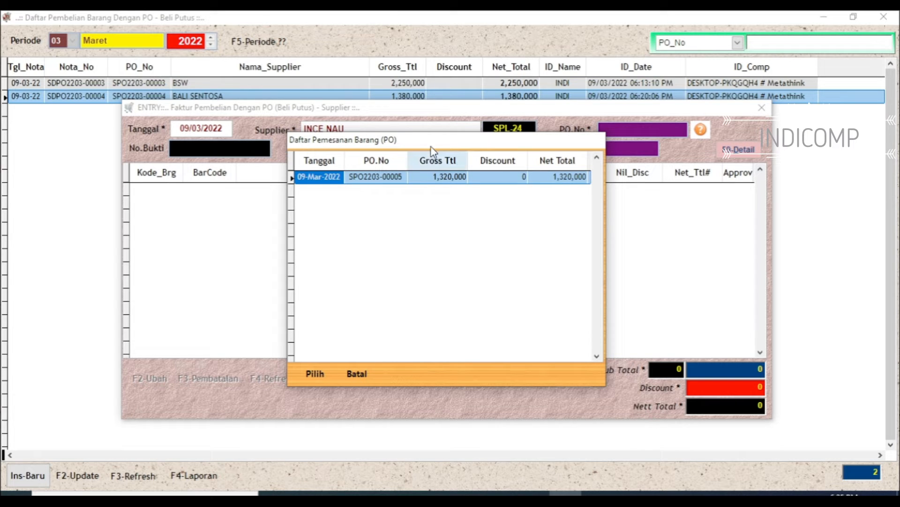
{"action": "left_click_drag", "start_coordinate": [432, 147], "coordinate": [413, 188]}
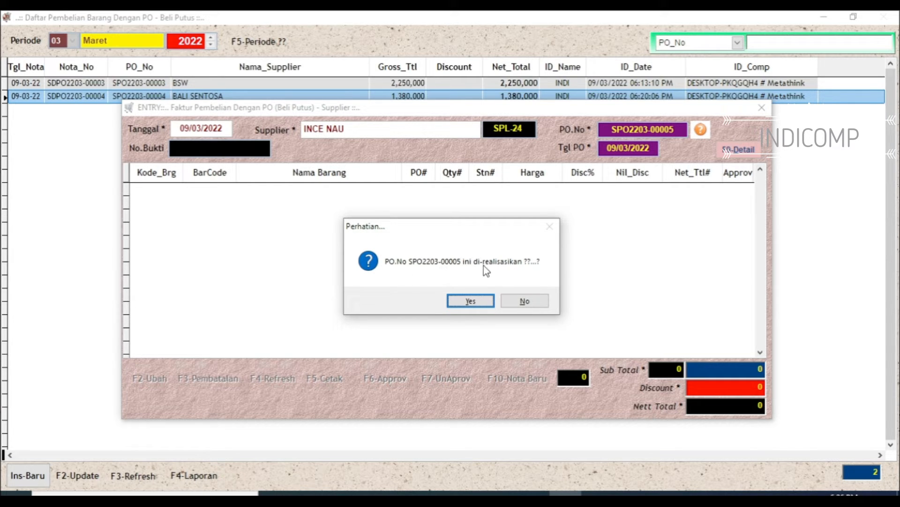
{"action": "left_click", "coordinate": [471, 301]}
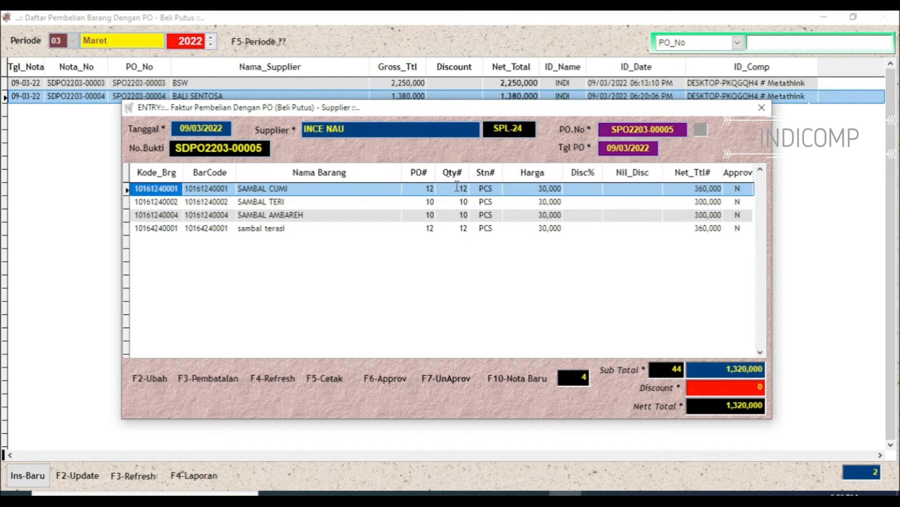
Set the received quantity of SAMBAL CUMI to 10 and save the item
{"action": "left_click", "coordinate": [153, 381]}
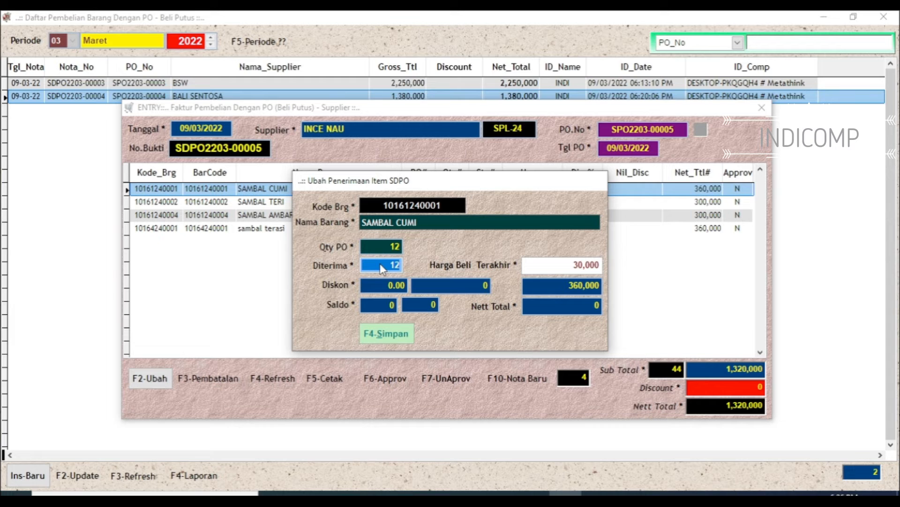
{"action": "type", "text": "10"}
{"action": "key", "text": "Return"}
{"action": "key", "text": "F4"}
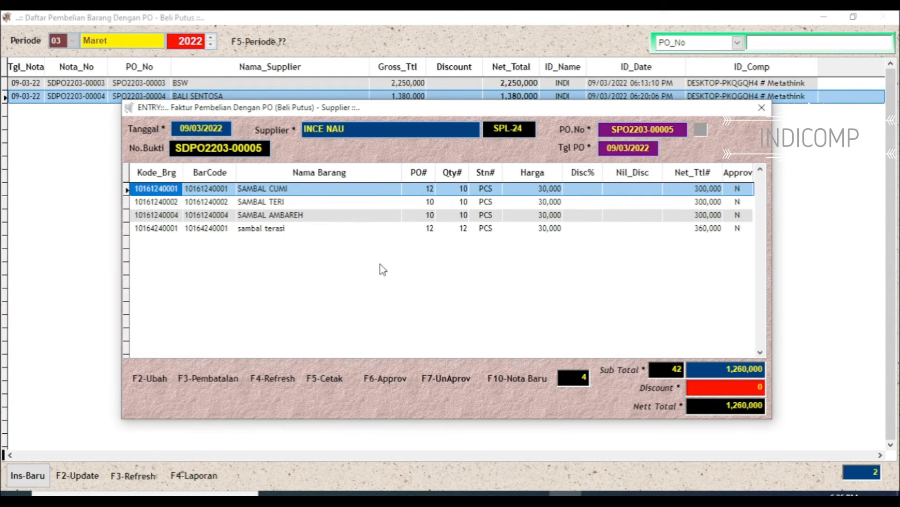
Set the received quantity of SAMBAL AMBAREH to 5 and save the item
{"action": "left_click", "coordinate": [345, 215]}
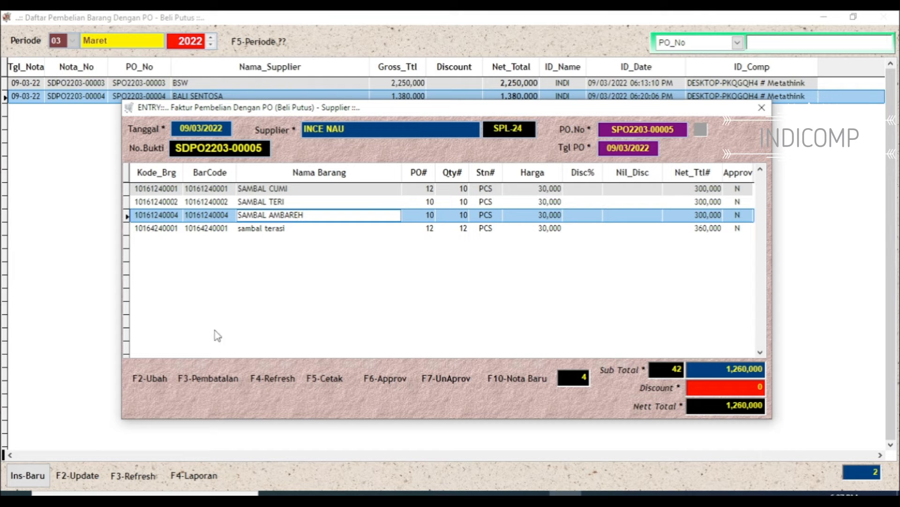
{"action": "left_click", "coordinate": [163, 378]}
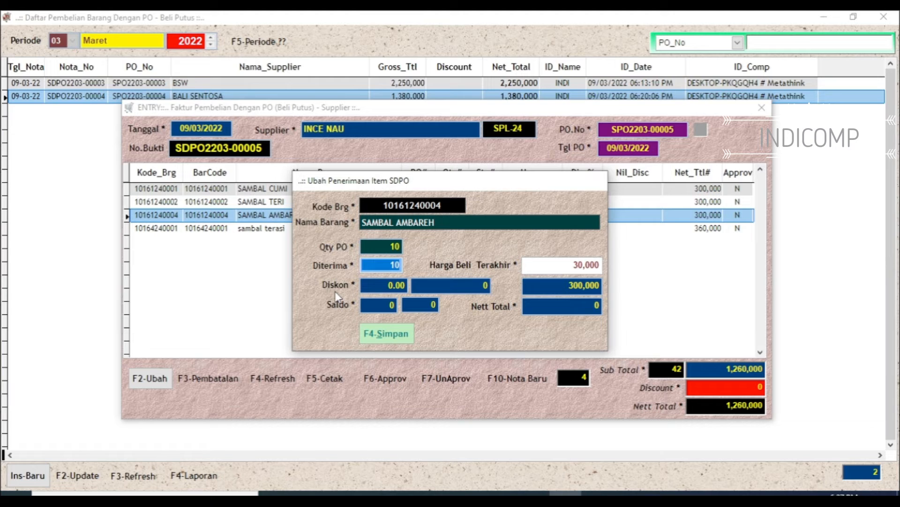
{"action": "type", "text": "5"}
{"action": "key", "text": "Return"}
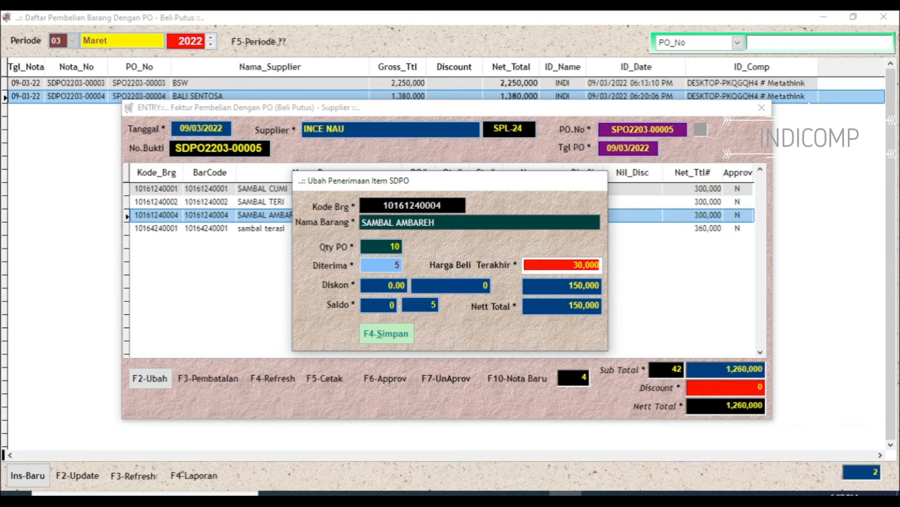
{"action": "key", "text": "F4"}
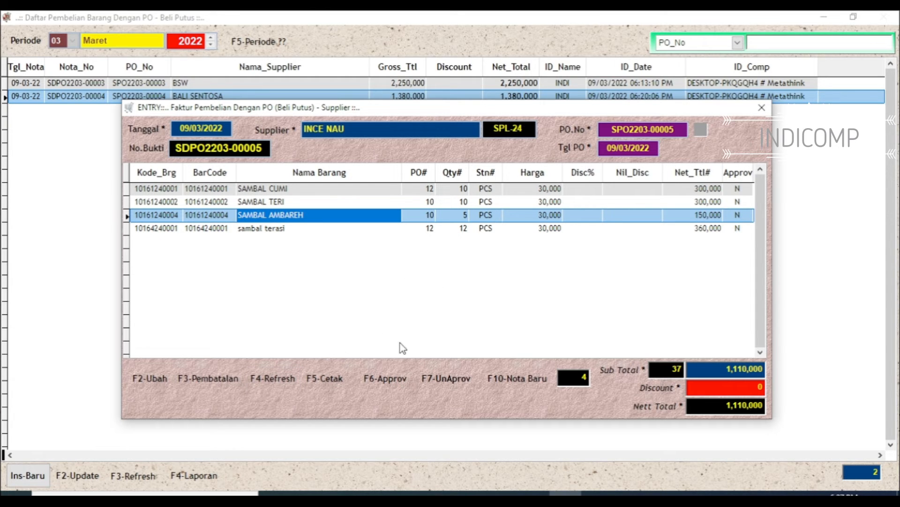
{"action": "left_click", "coordinate": [333, 379]}
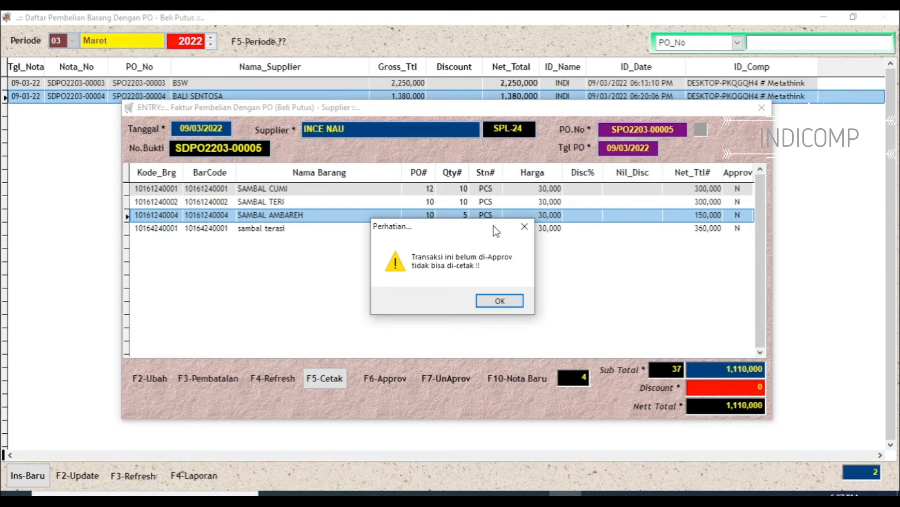
{"action": "left_click", "coordinate": [506, 300]}
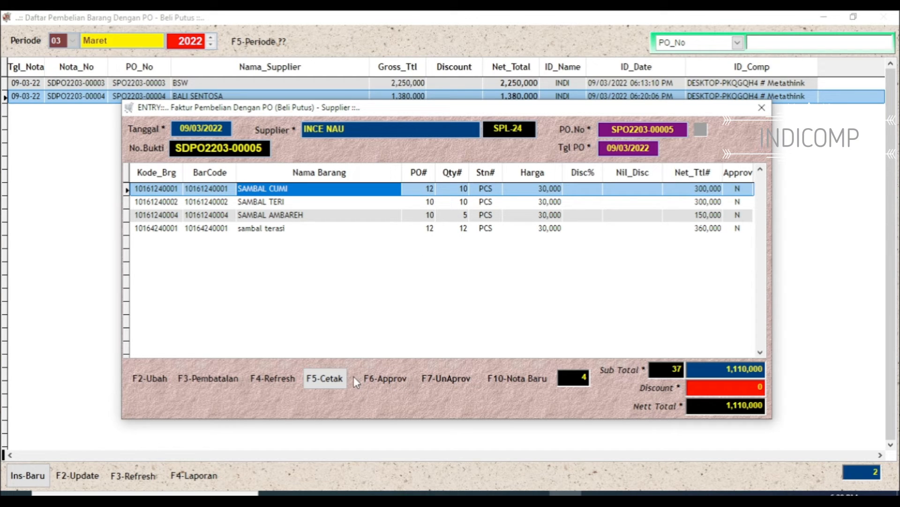
{"action": "left_click", "coordinate": [386, 381]}
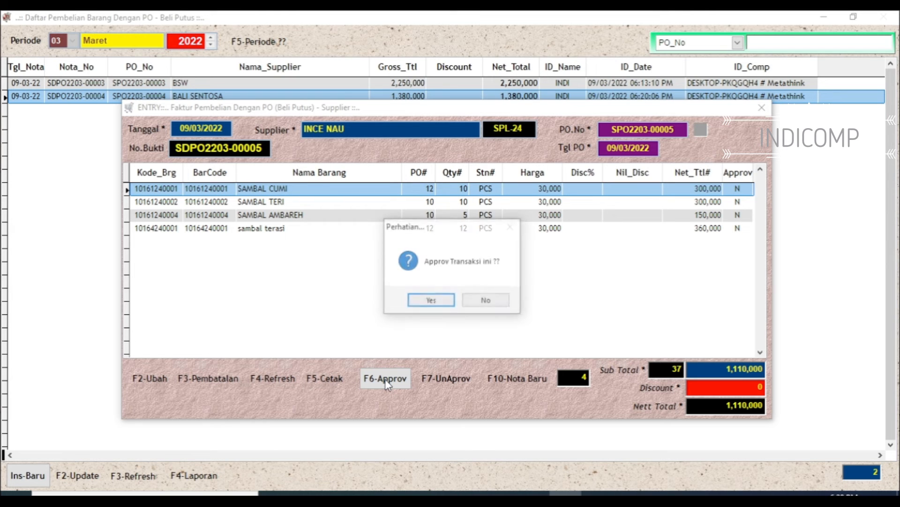
{"action": "left_click", "coordinate": [432, 301]}
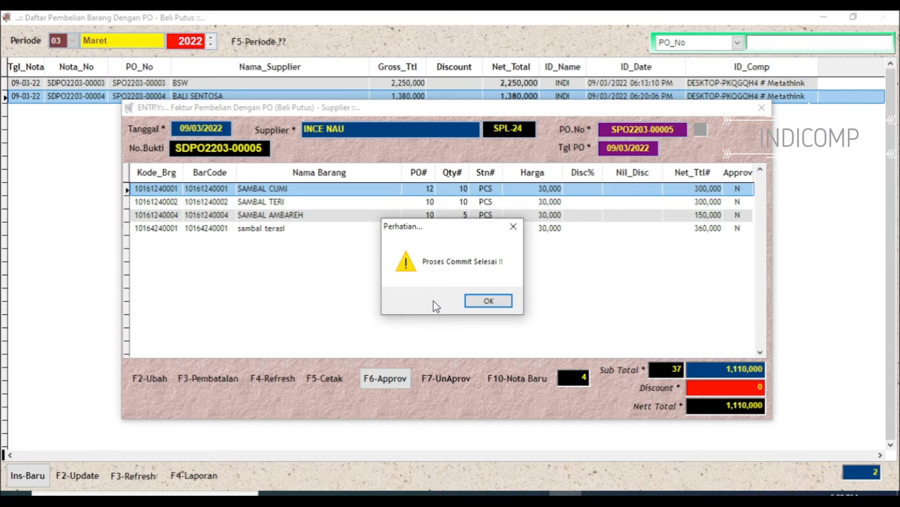
{"action": "left_click", "coordinate": [496, 303]}
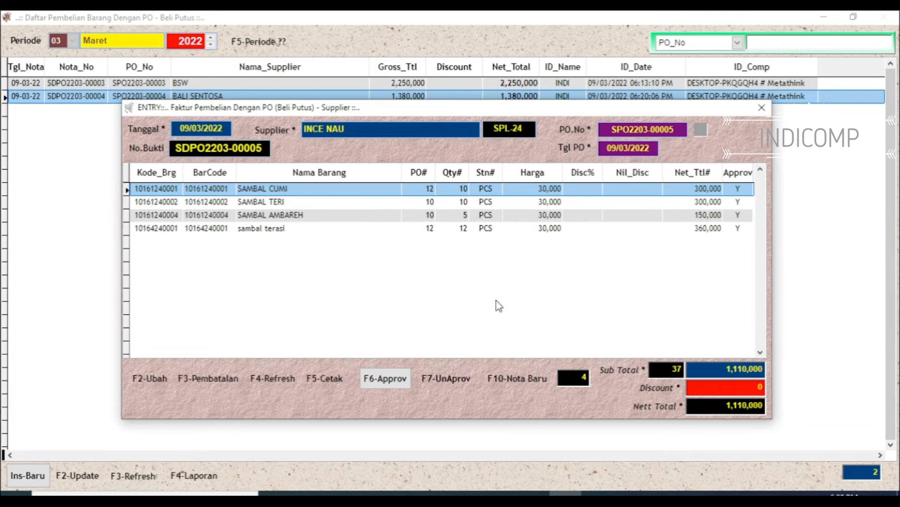
Review the approved receipt's print preview in an enlarged report window and close the report
{"action": "left_click", "coordinate": [333, 380]}
{"action": "left_click_drag", "start_coordinate": [319, 265], "coordinate": [706, 430]}
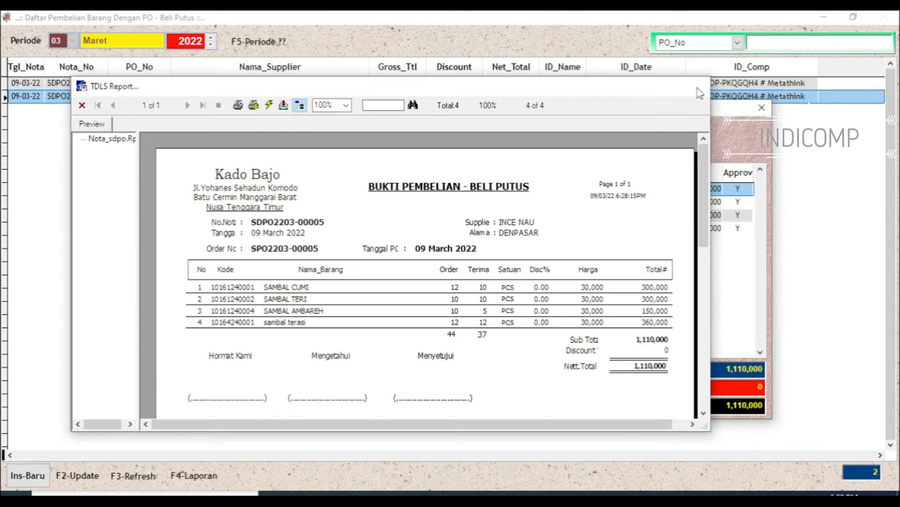
{"action": "left_click", "coordinate": [695, 86]}
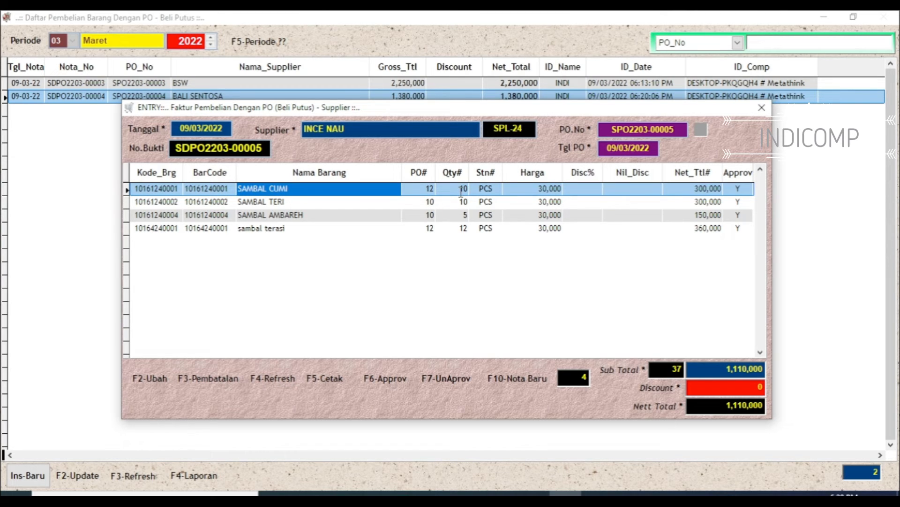
{"action": "left_click", "coordinate": [444, 379]}
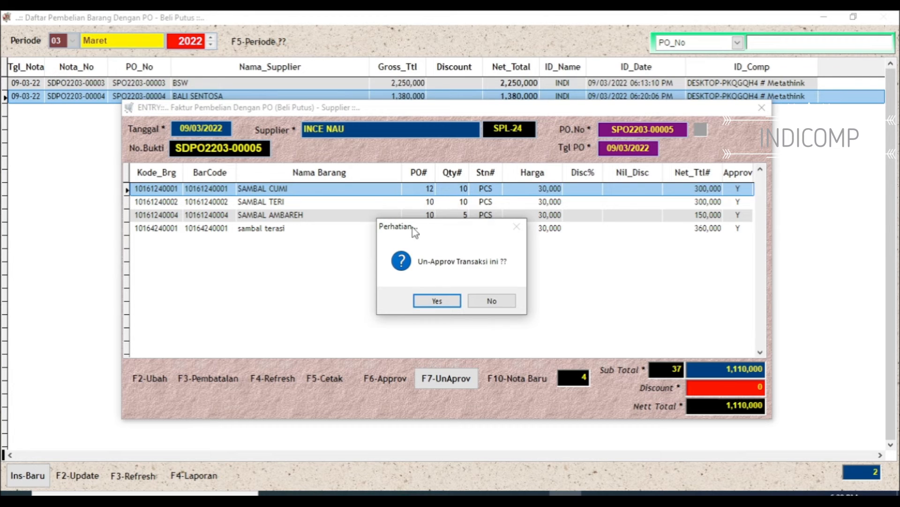
{"action": "left_click", "coordinate": [448, 303]}
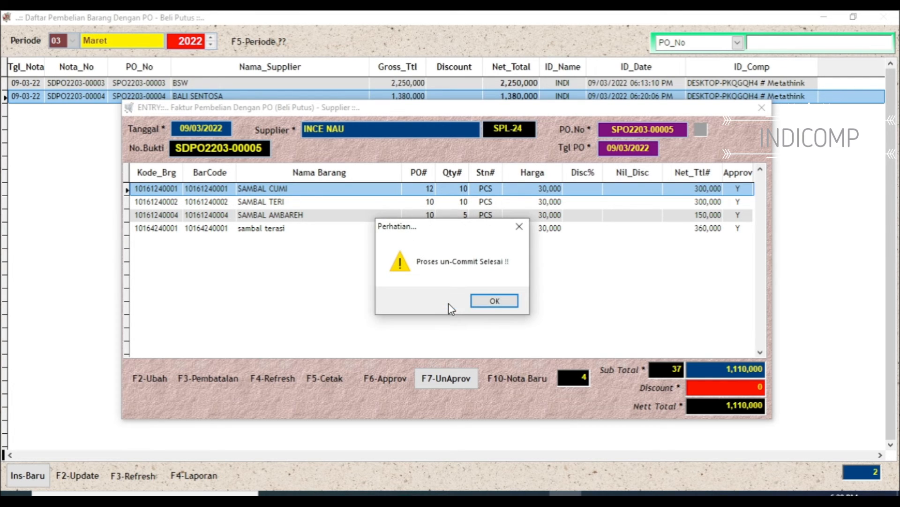
{"action": "left_click", "coordinate": [493, 301]}
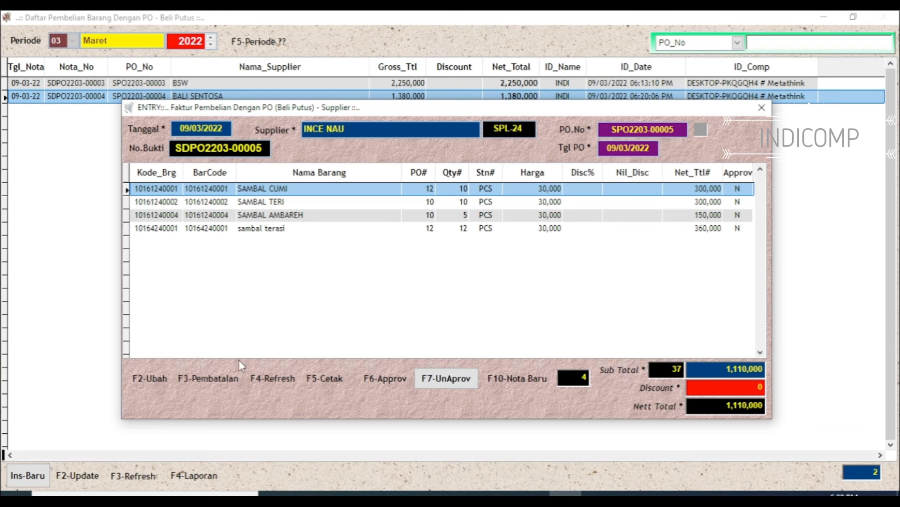
Set the received quantity of SAMBAL CUMI to 8 and save the item
{"action": "left_click", "coordinate": [158, 379]}
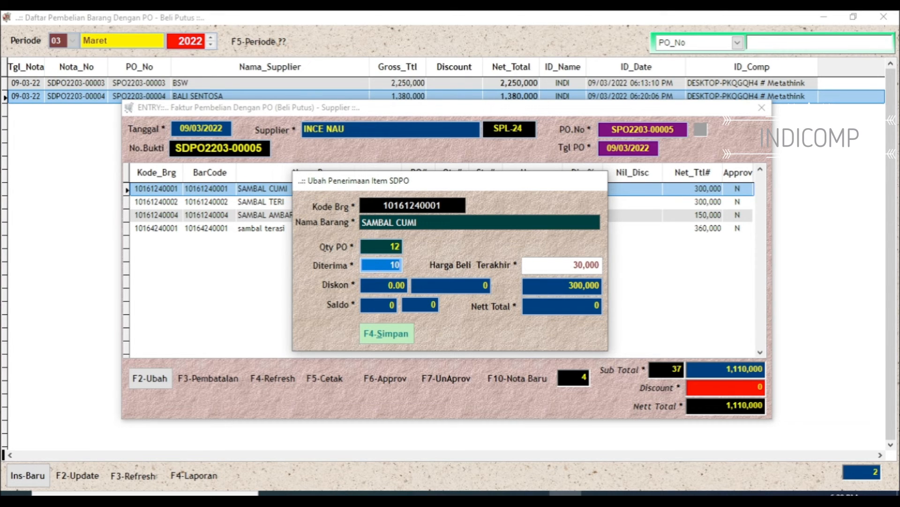
{"action": "type", "text": "8"}
{"action": "key", "text": "Return"}
{"action": "key", "text": "F4"}
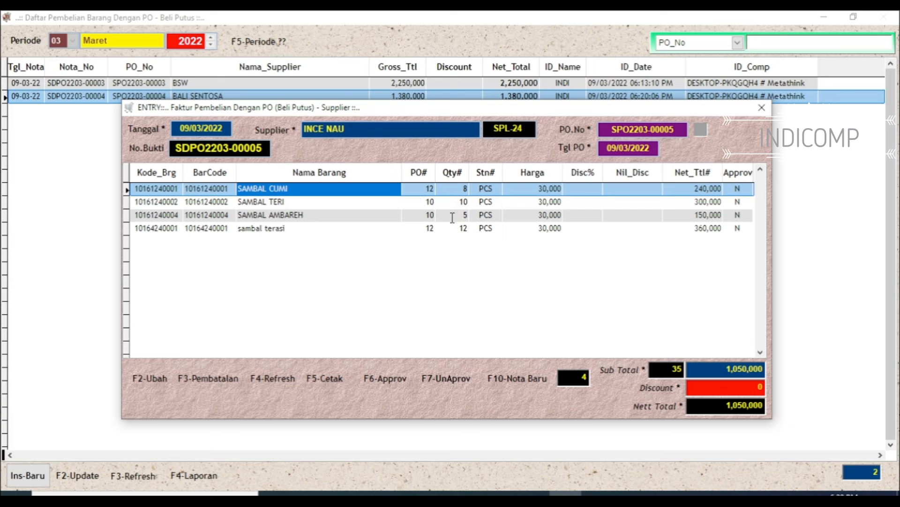
Try to print the corrected receipt, and approve the transaction again
{"action": "left_click", "coordinate": [327, 380]}
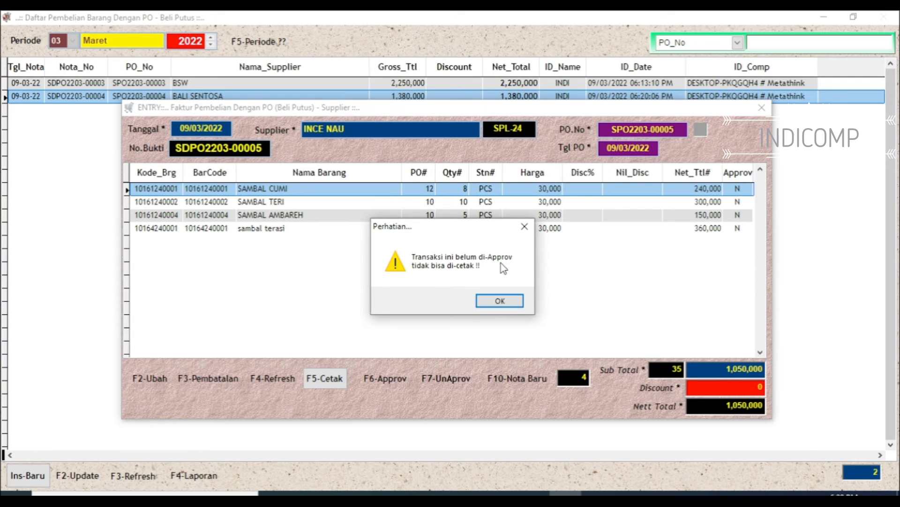
{"action": "left_click", "coordinate": [498, 301]}
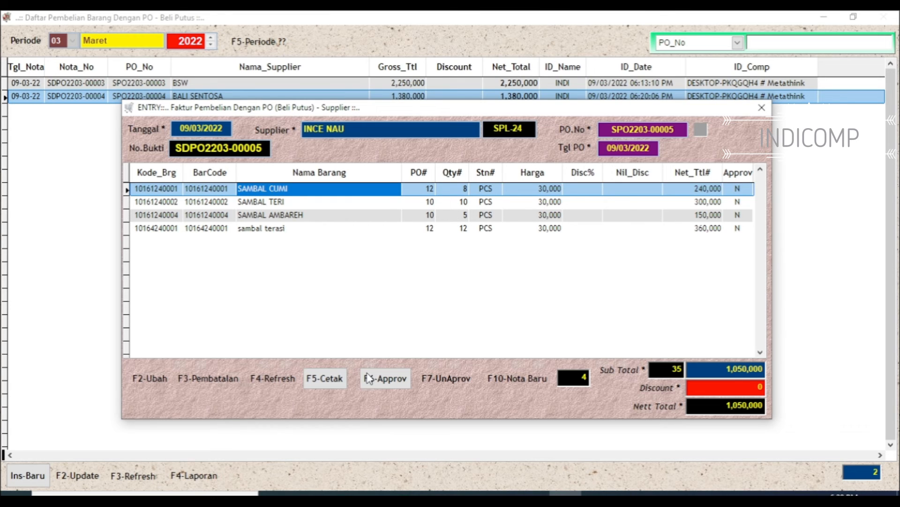
{"action": "left_click", "coordinate": [384, 380]}
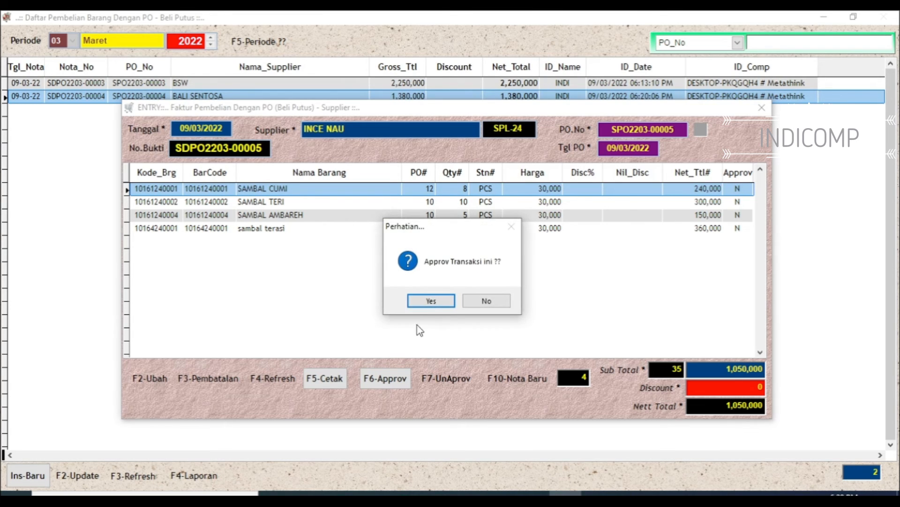
{"action": "left_click", "coordinate": [431, 303]}
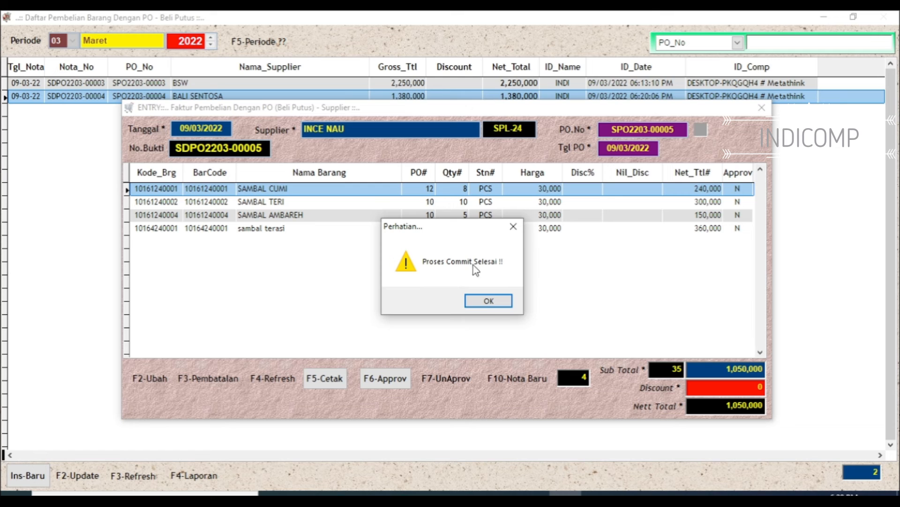
{"action": "left_click", "coordinate": [483, 303]}
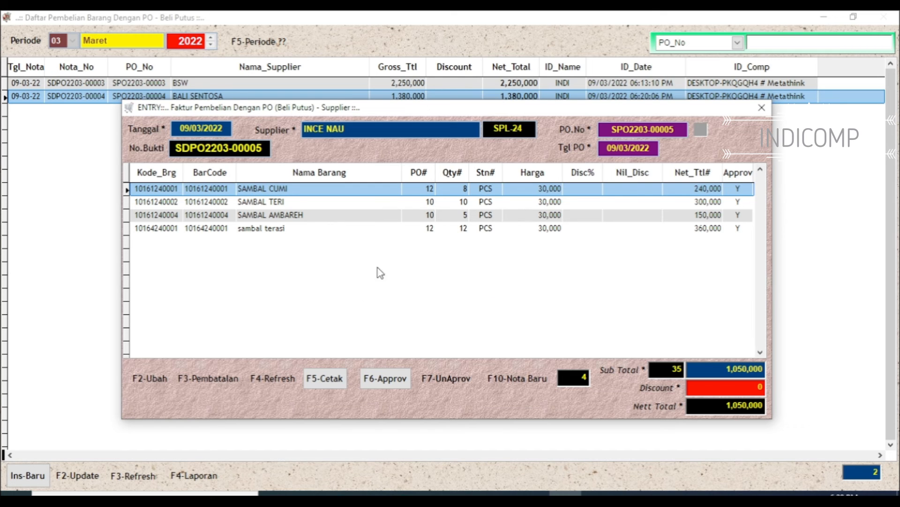
Review the corrected receipt's print preview in an enlarged report window, and close the report, the receipt and the receipt list
{"action": "left_click", "coordinate": [326, 378]}
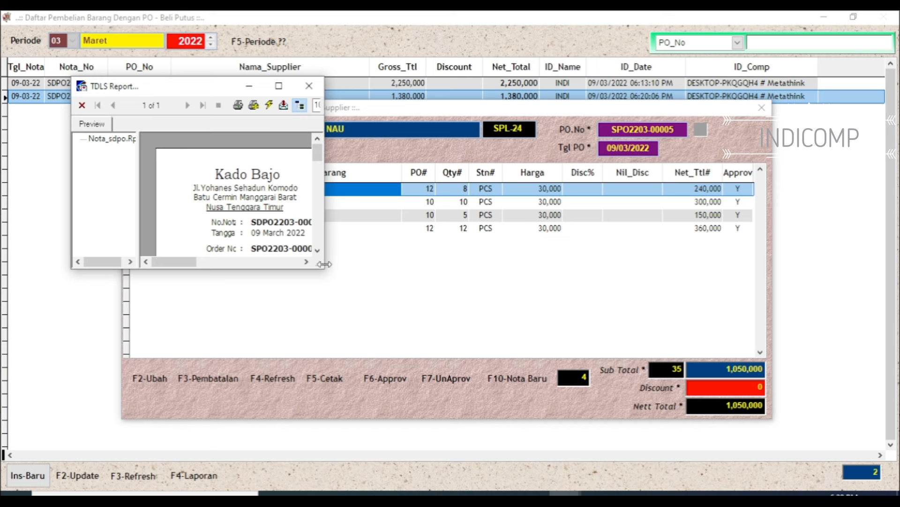
{"action": "left_click_drag", "start_coordinate": [324, 264], "coordinate": [718, 432]}
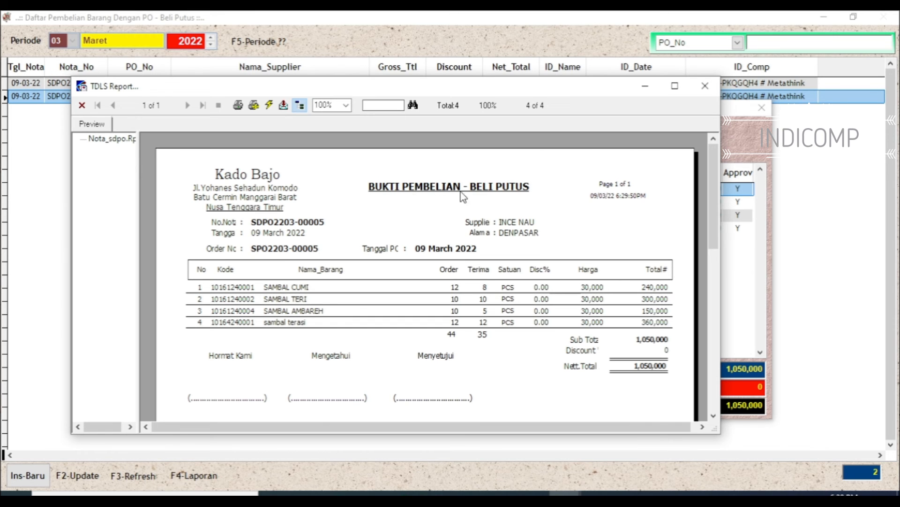
{"action": "left_click", "coordinate": [709, 86]}
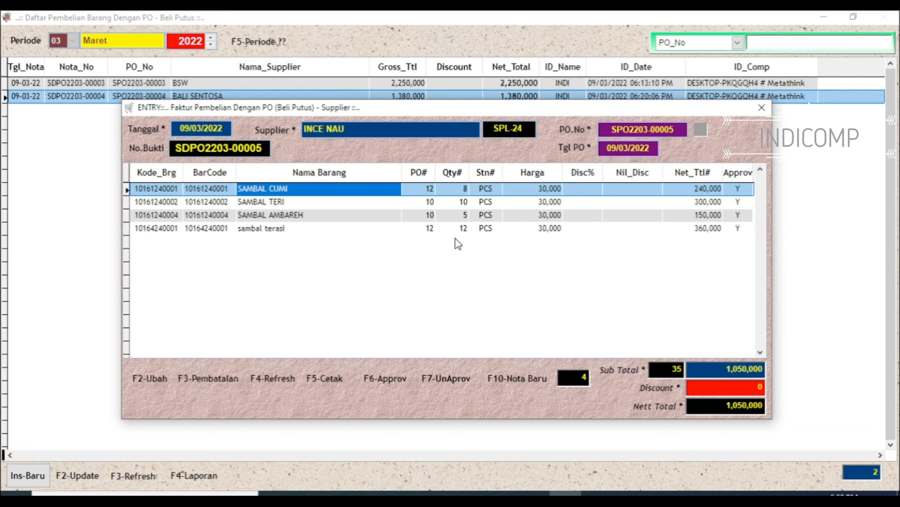
{"action": "left_click", "coordinate": [760, 109]}
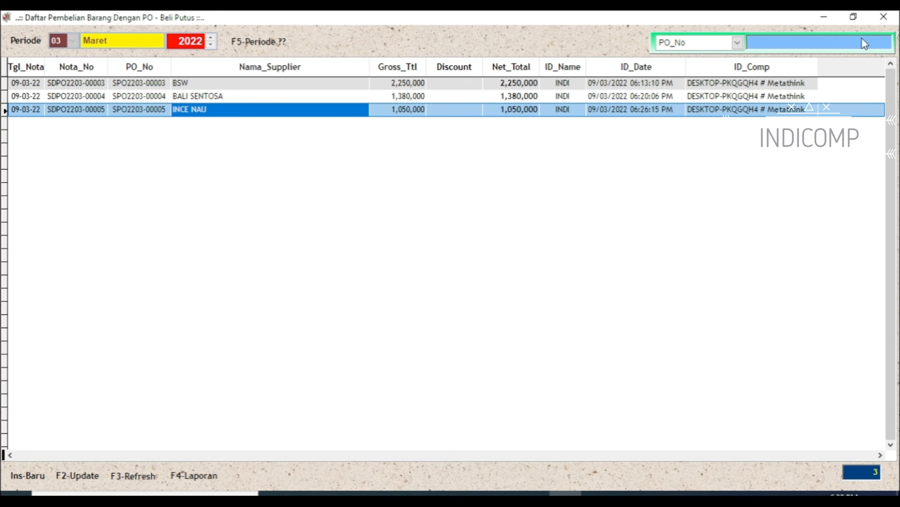
{"action": "left_click", "coordinate": [882, 19]}
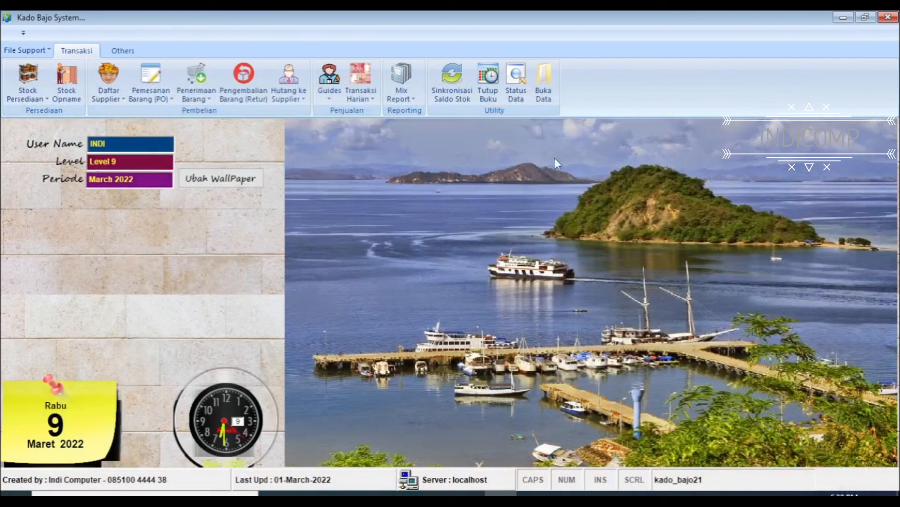